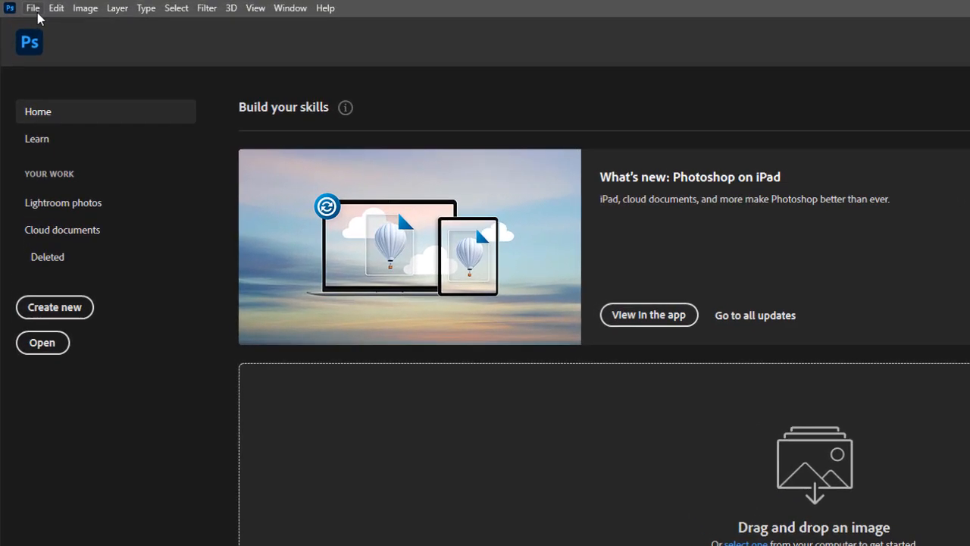
# Open the photo IMG_2152.jpg from the Week 2 Images folder
pyautogui.click(23, 6)
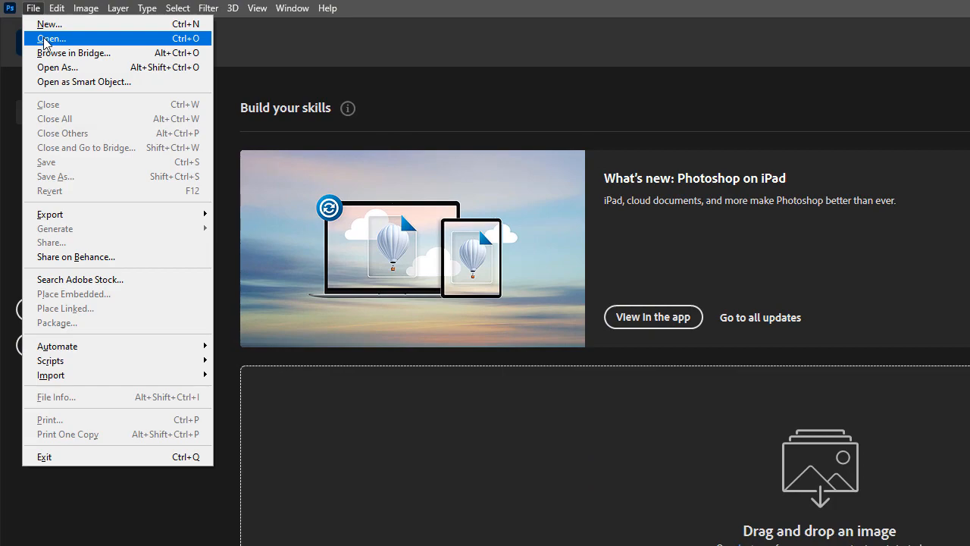
pyautogui.click(50, 39)
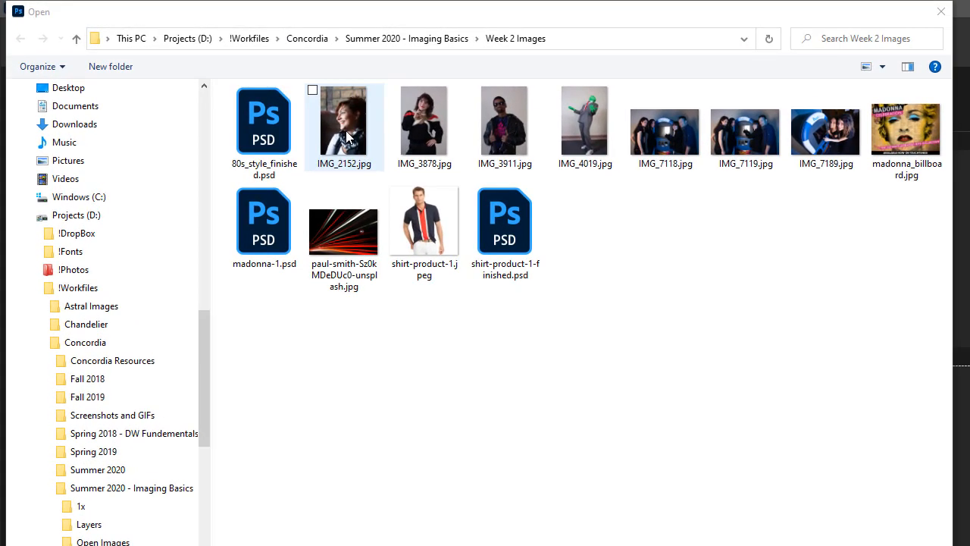
pyautogui.click(209, 106)
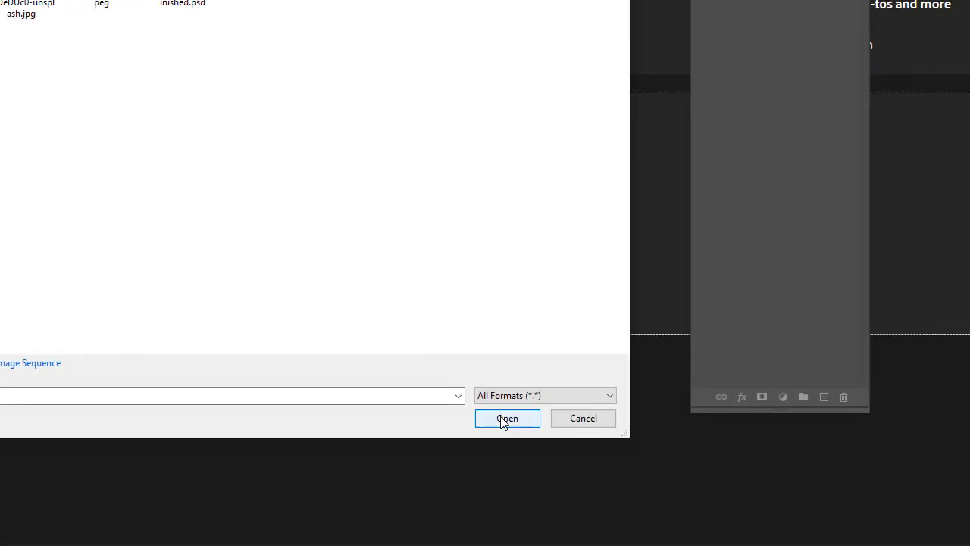
pyautogui.click(505, 420)
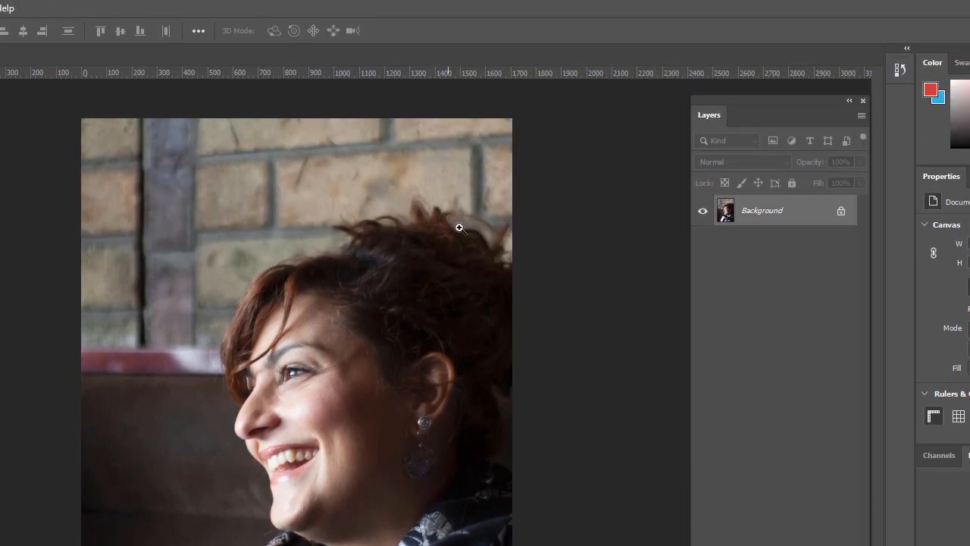
# Examine the fine hair strands along the top of the woman's head against the brick wall
pyautogui.moveTo(459, 227); pyautogui.dragTo(498, 223)
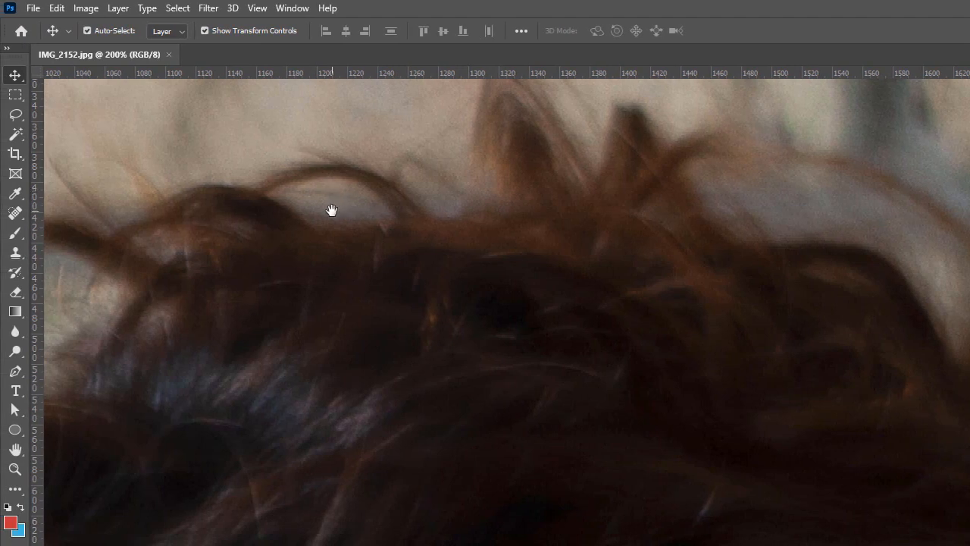
pyautogui.moveTo(331, 210); pyautogui.dragTo(554, 191)
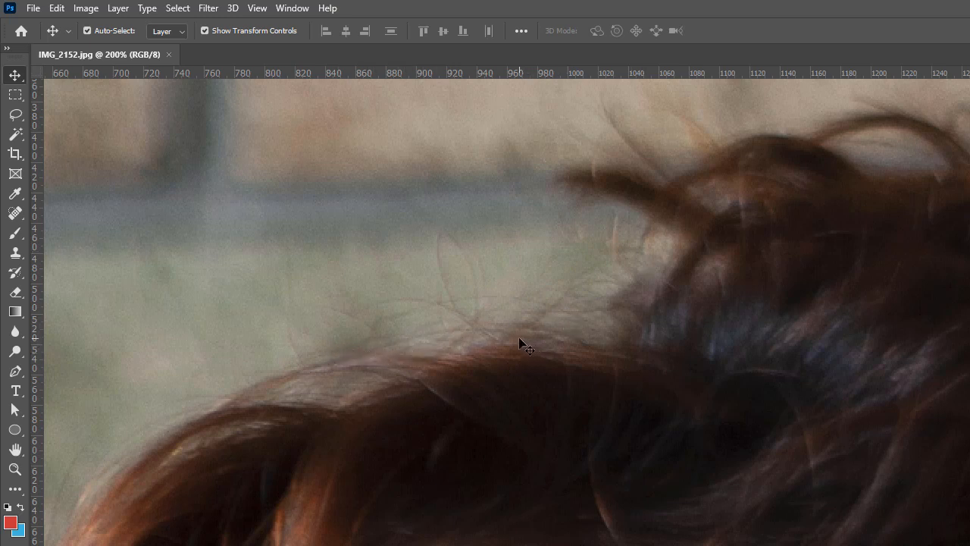
pyautogui.hotkey('ctrl', 'space')
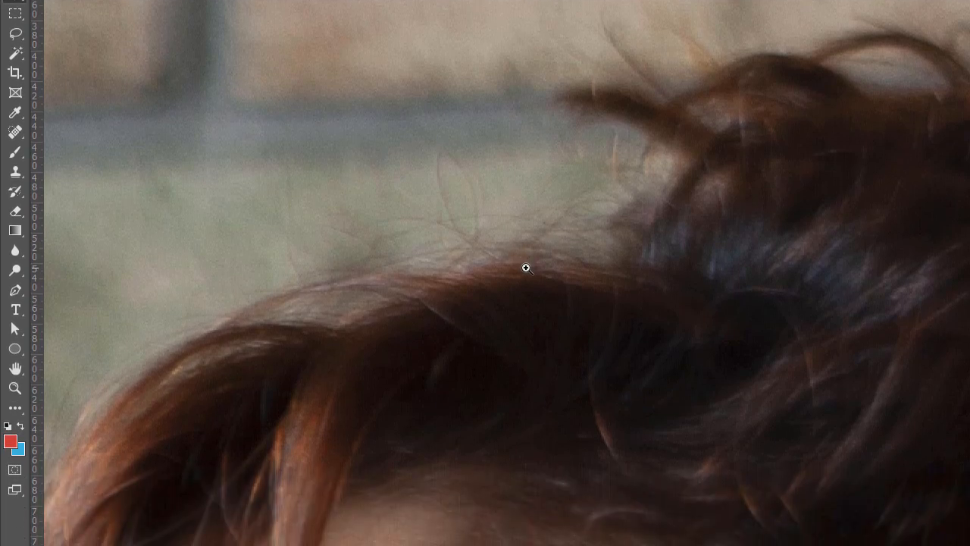
pyautogui.scroll(-5, 526, 268)
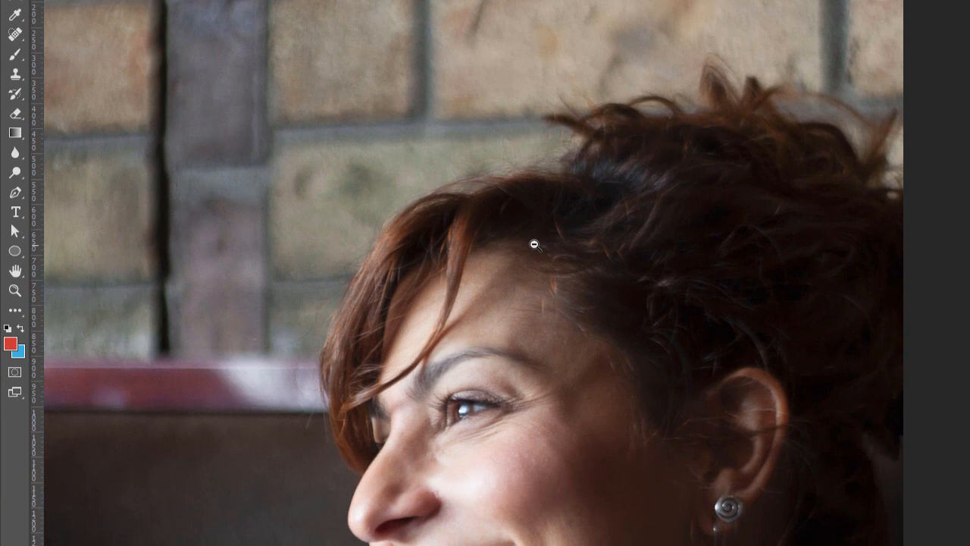
pyautogui.scroll(-2, 542, 369)
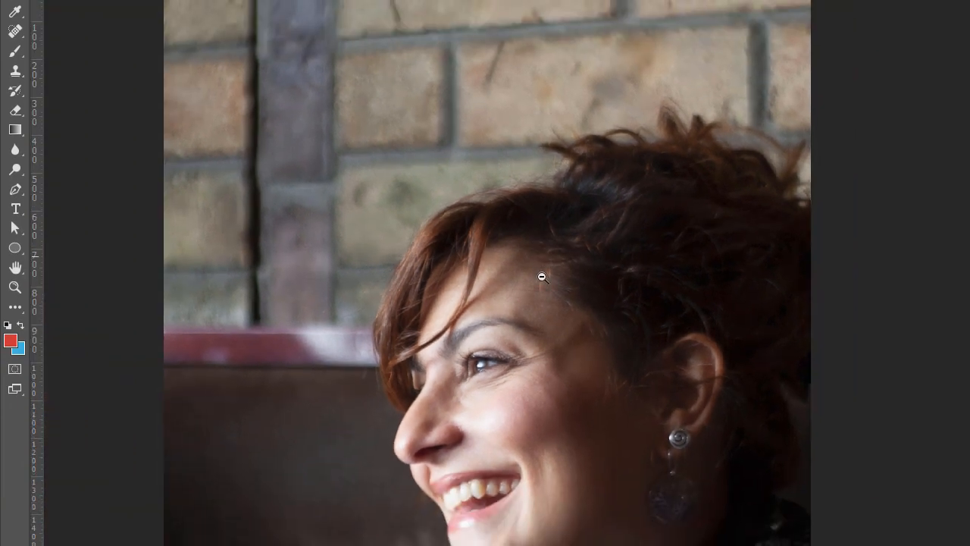
pyautogui.scroll(-1, 542, 278)
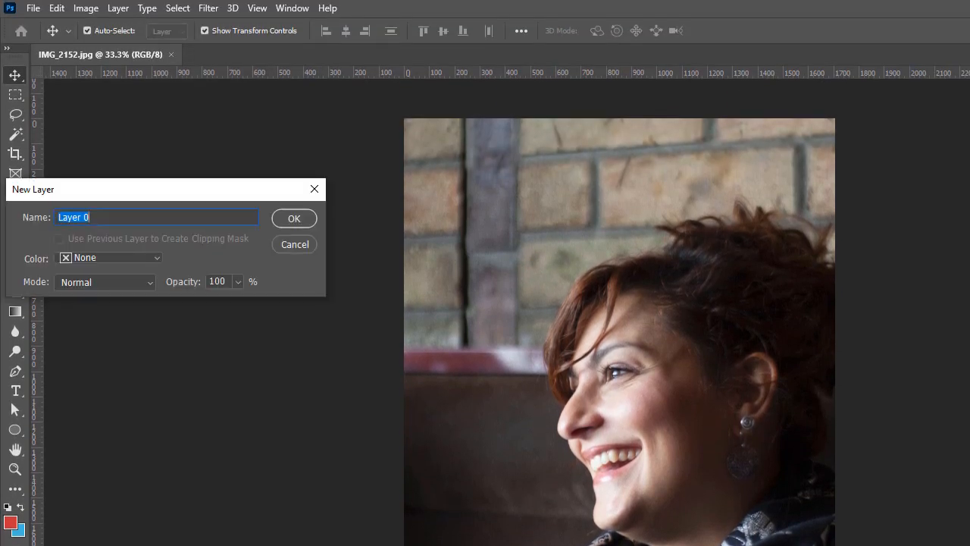
# Convert the locked Background into a regular layer named "The Subject"
pyautogui.moveTo(258, 191); pyautogui.dragTo(912, 221)
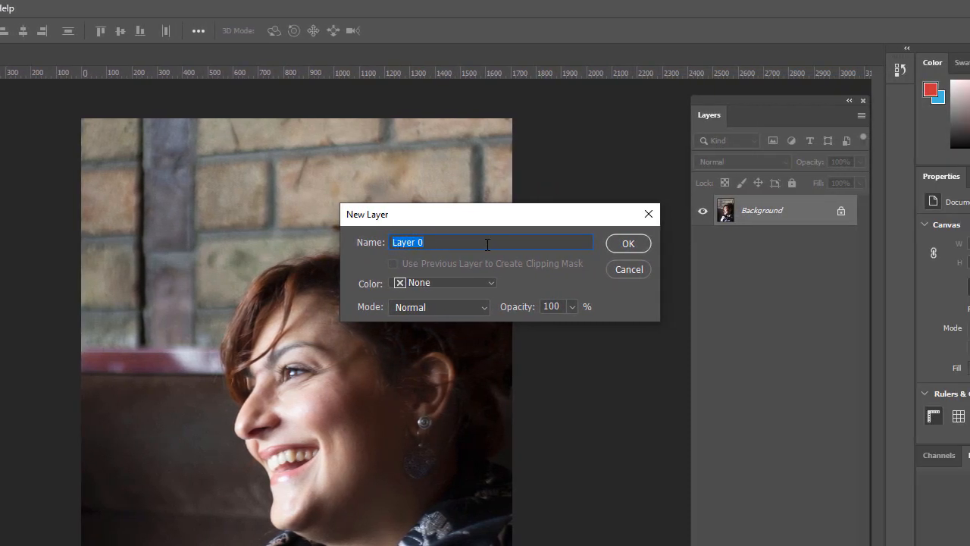
pyautogui.write('Subjet')
pyautogui.press('BackSpace')
pyautogui.press('BackSpace')
pyautogui.write('ect')
pyautogui.press('Home')
pyautogui.write('The')
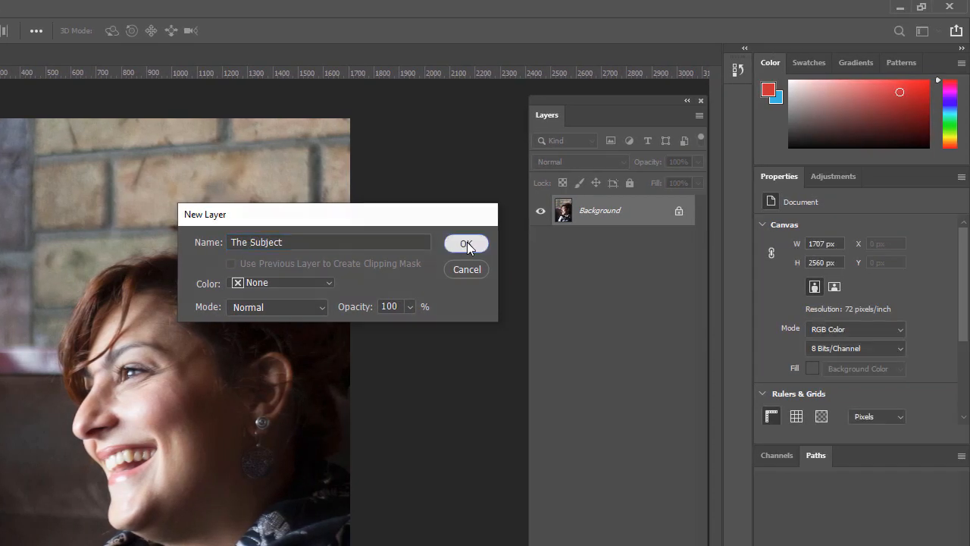
pyautogui.click(467, 244)
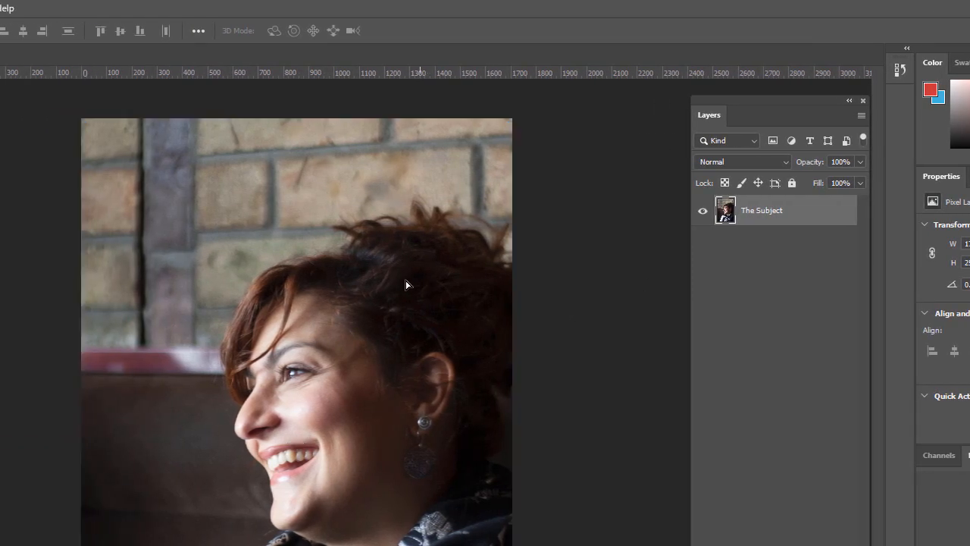
# Select the woman automatically with the Select Subject command
pyautogui.moveTo(250, 284); pyautogui.dragTo(184, 301)
pyautogui.moveTo(340, 302); pyautogui.dragTo(288, 243)
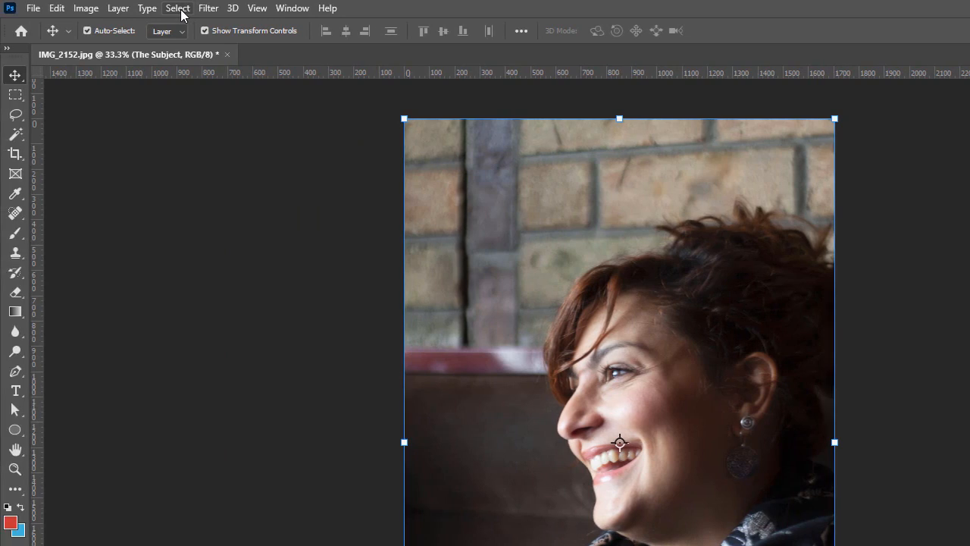
pyautogui.click(179, 9)
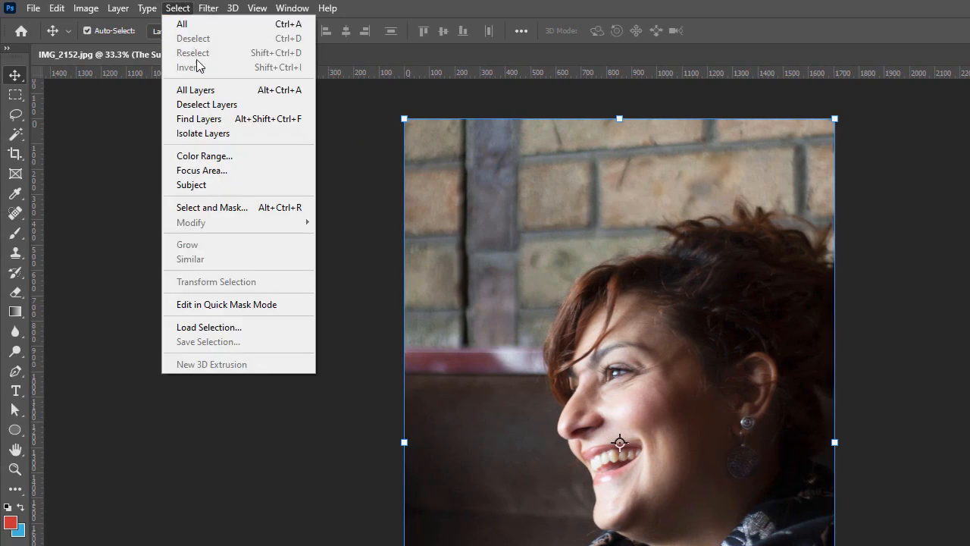
pyautogui.click(196, 188)
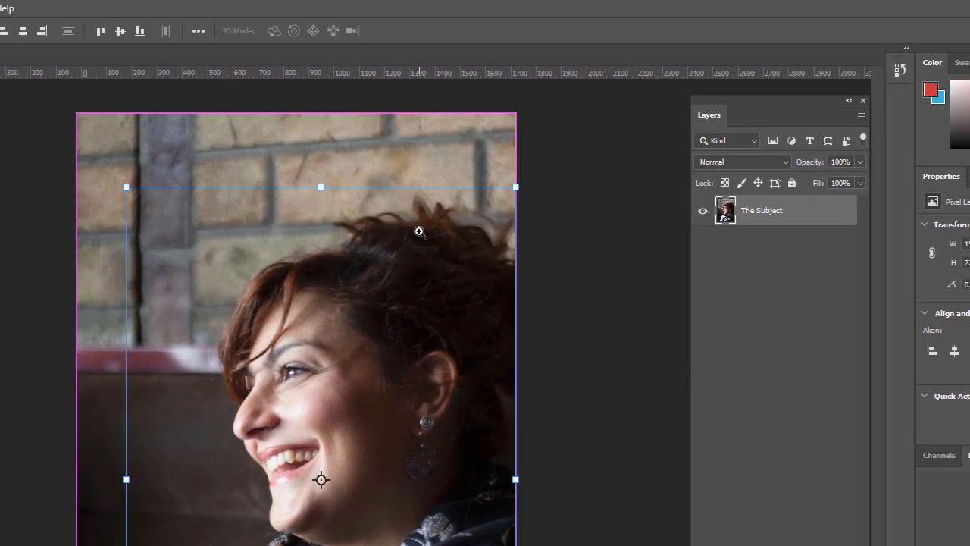
# Check the selection outline around the hair at 200% and open the selection in Select and Mask
pyautogui.click(536, 244)
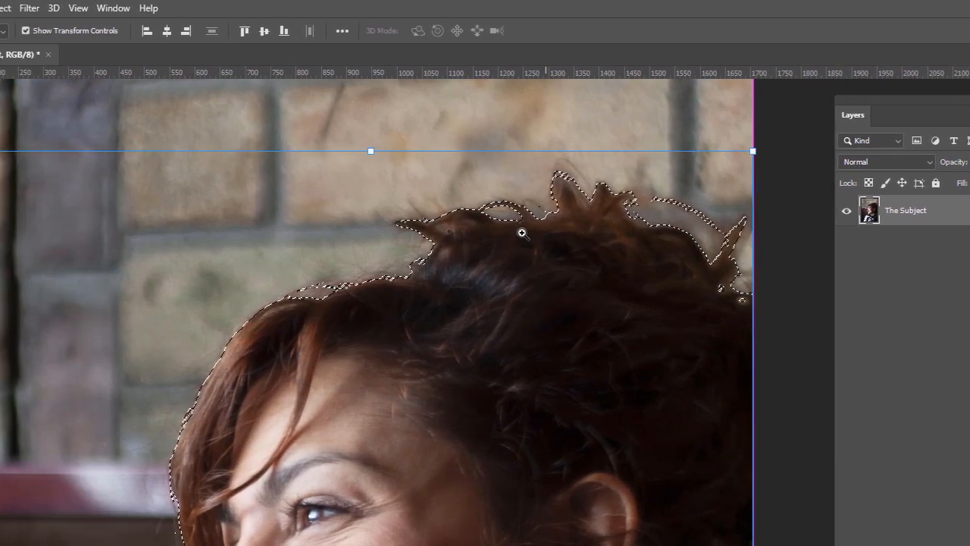
pyautogui.click(522, 232)
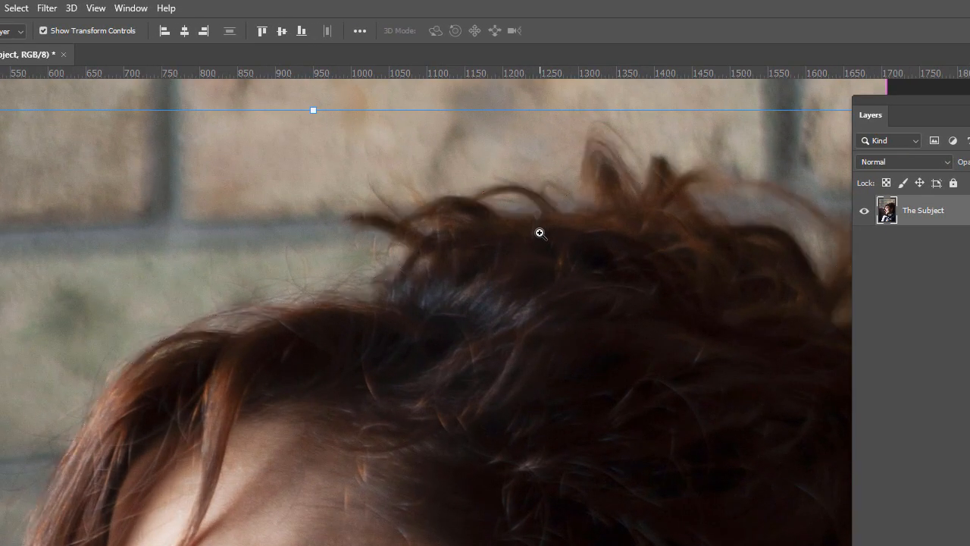
pyautogui.click(536, 230)
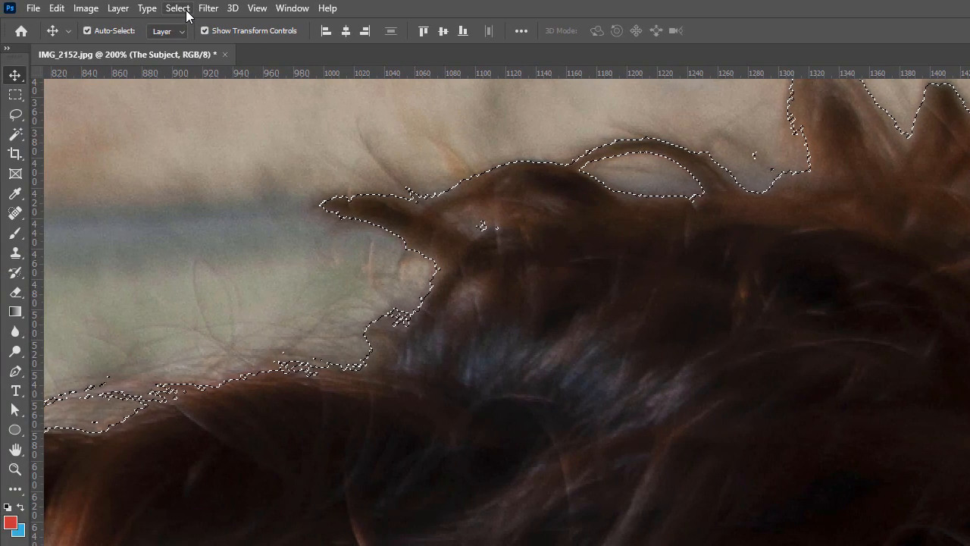
pyautogui.click(185, 13)
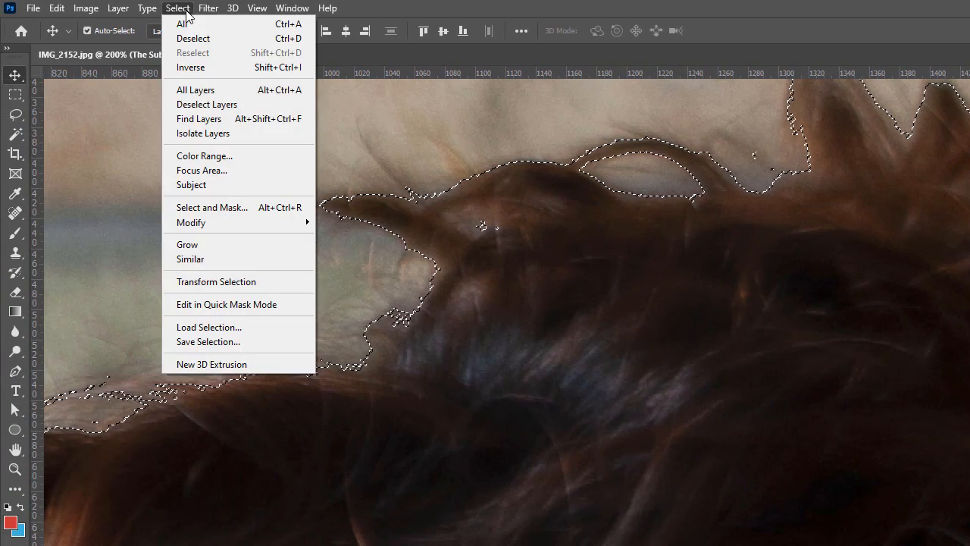
pyautogui.click(207, 210)
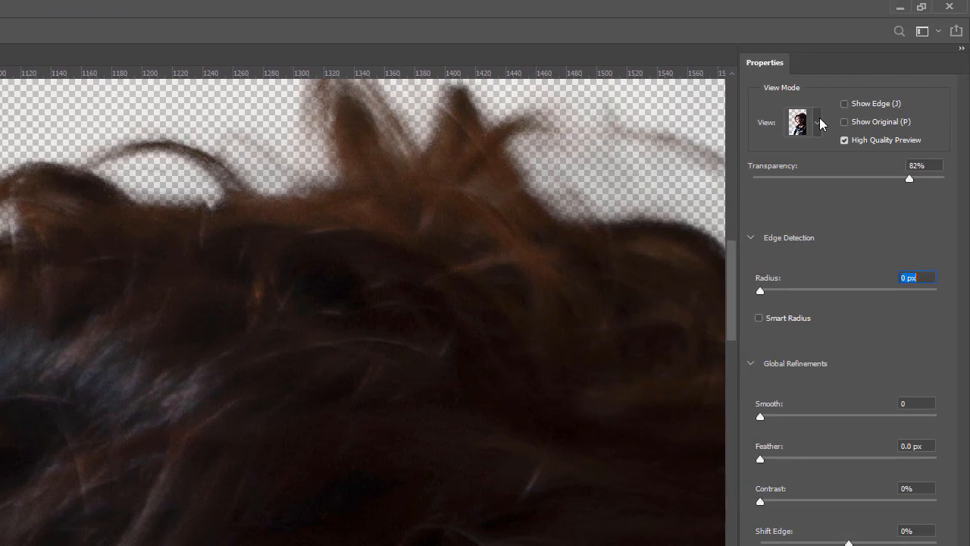
# Preview the selection in the Black & White view mode, followed by the Overlay view mode
pyautogui.click(818, 123)
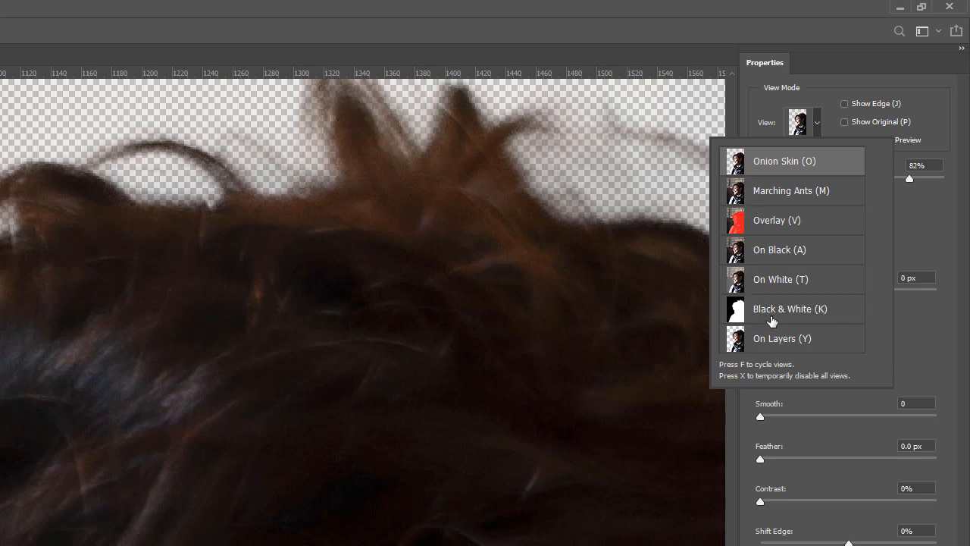
pyautogui.click(775, 312)
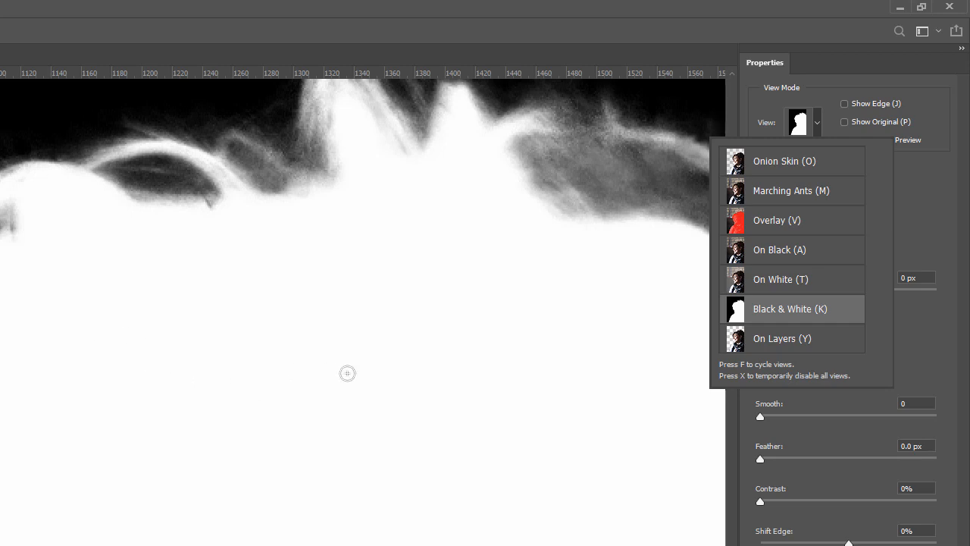
pyautogui.click(771, 222)
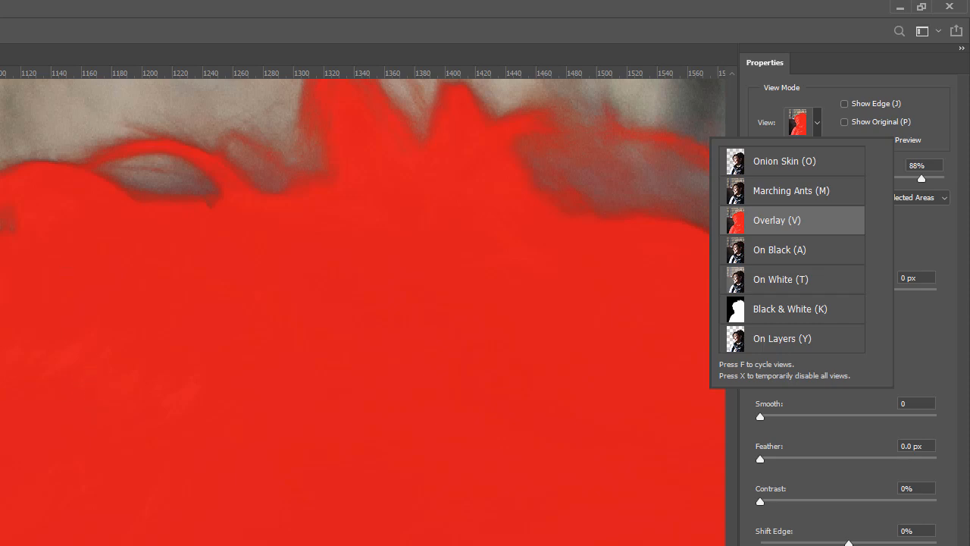
# Inspect the red overlay's edges along the hair, face, chin and shoulder for selection errors
pyautogui.click(15, 195)
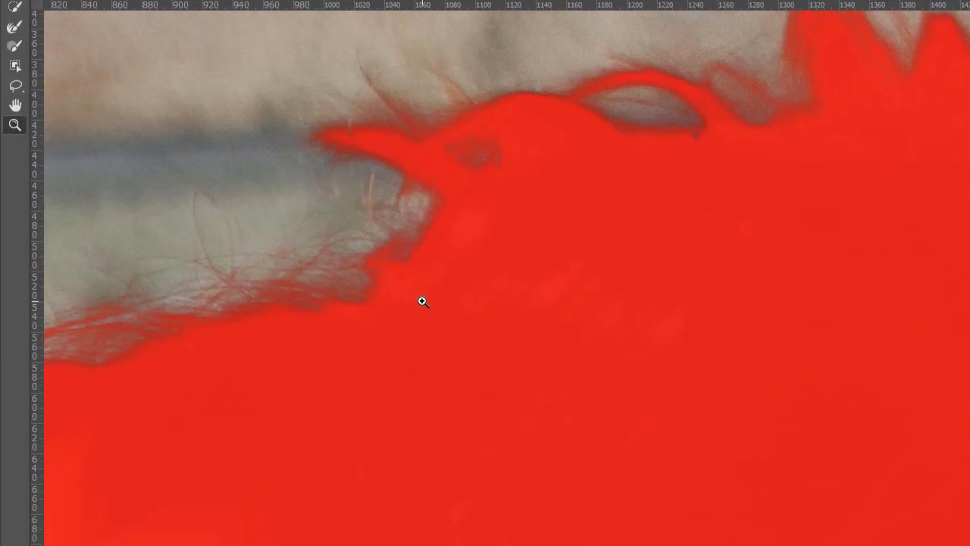
pyautogui.keyDown('alt'); pyautogui.click(422, 370); pyautogui.keyUp('alt')
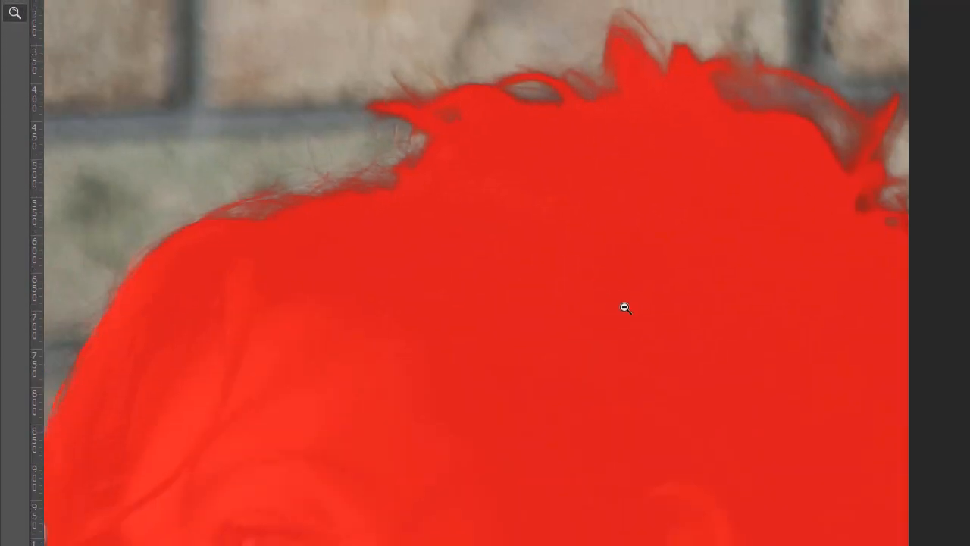
pyautogui.keyDown('alt'); pyautogui.click(624, 485); pyautogui.keyUp('alt')
pyautogui.keyDown('alt'); pyautogui.click(514, 405); pyautogui.keyUp('alt')
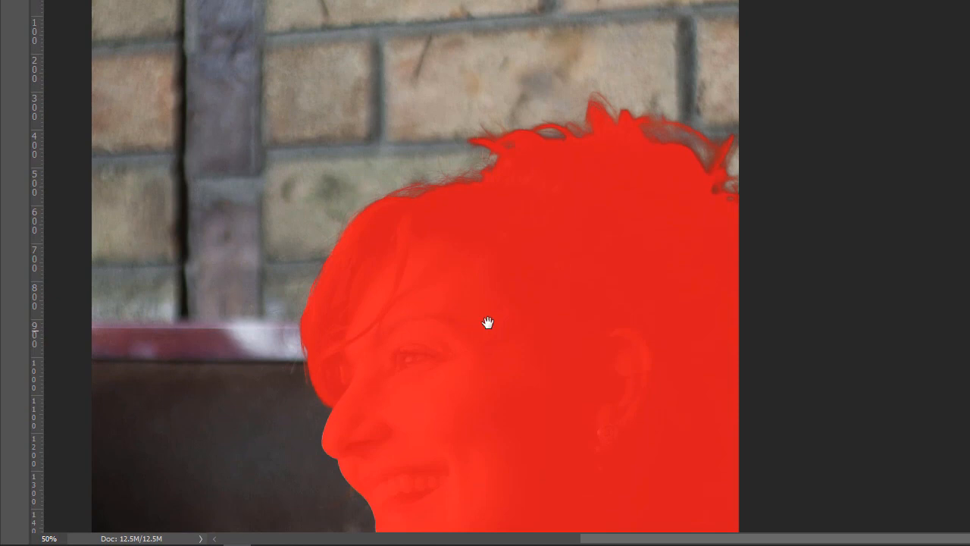
pyautogui.moveTo(490, 323); pyautogui.dragTo(704, 35)
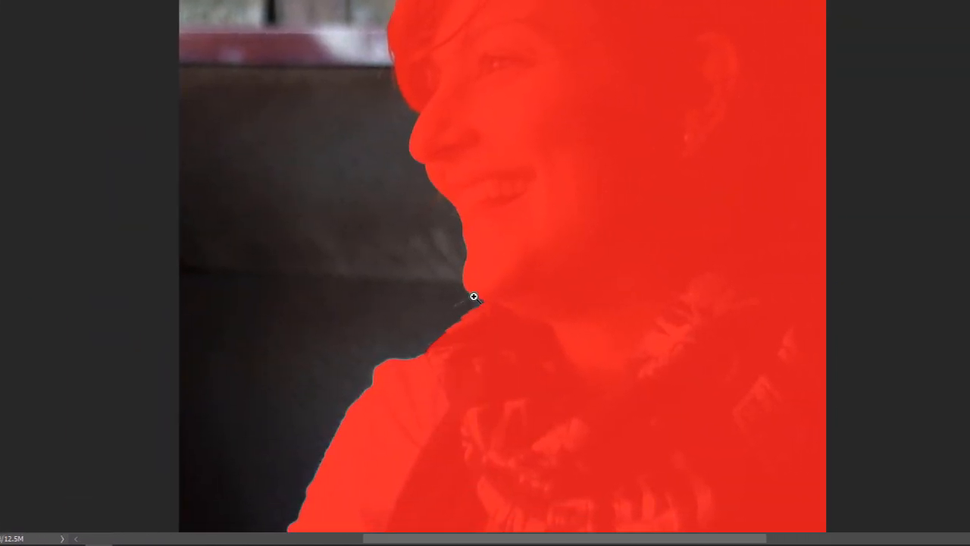
pyautogui.click(461, 255)
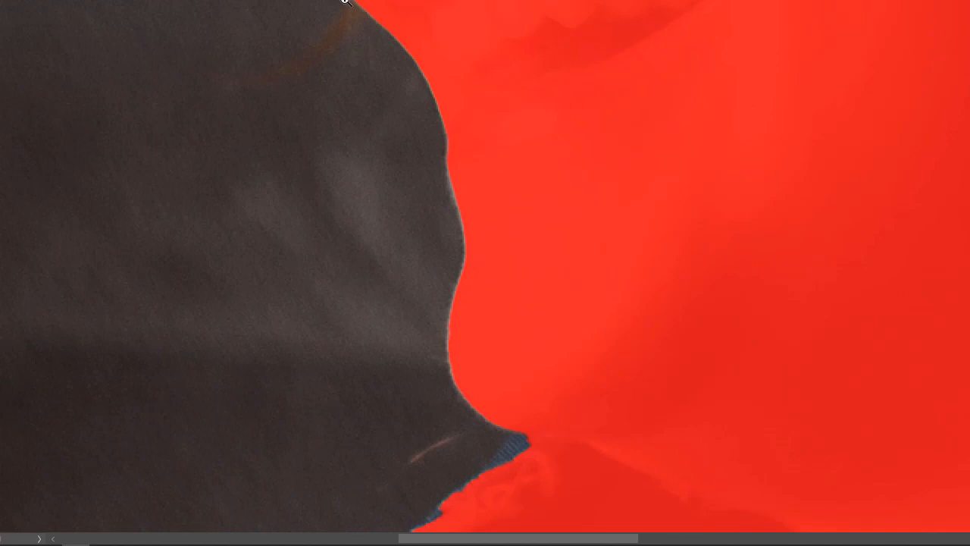
pyautogui.moveTo(444, 442); pyautogui.dragTo(468, 208)
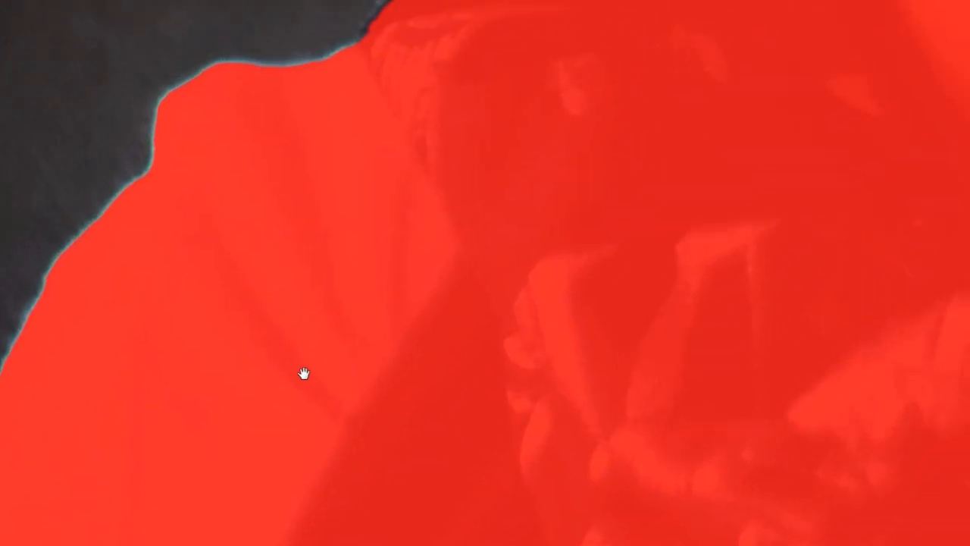
pyautogui.moveTo(304, 374); pyautogui.dragTo(379, 530)
pyautogui.moveTo(535, 310); pyautogui.dragTo(485, 534)
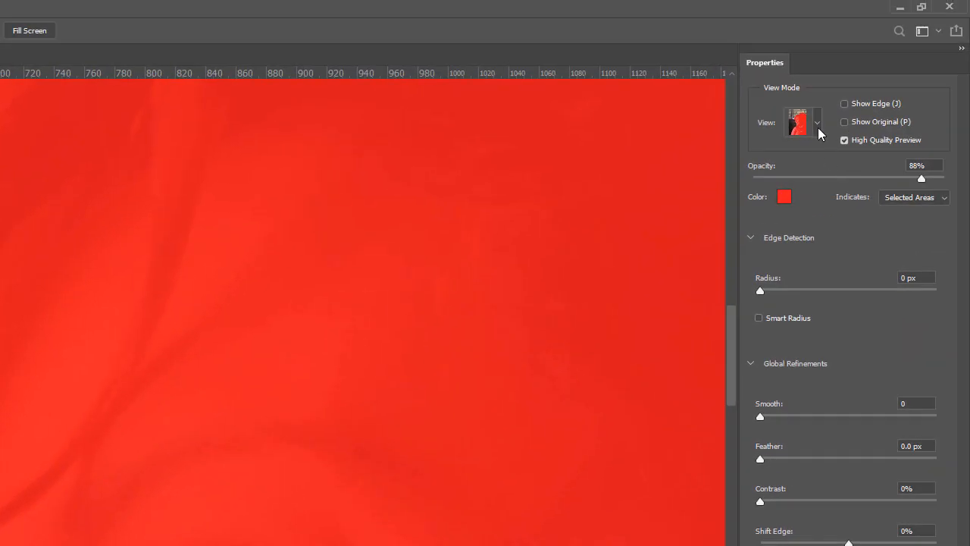
# Switch the view mode to Onion Skin and set its transparency to 21%
pyautogui.click(817, 127)
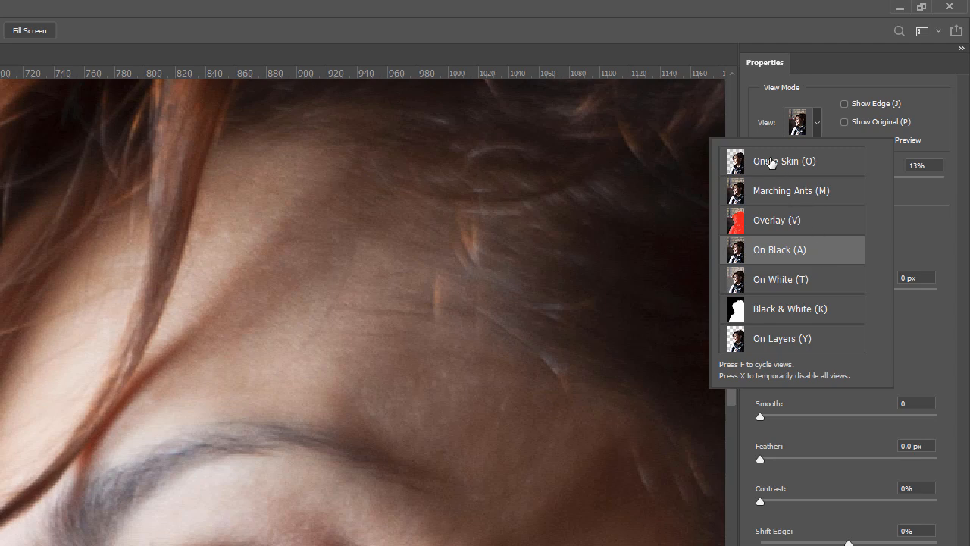
pyautogui.click(771, 162)
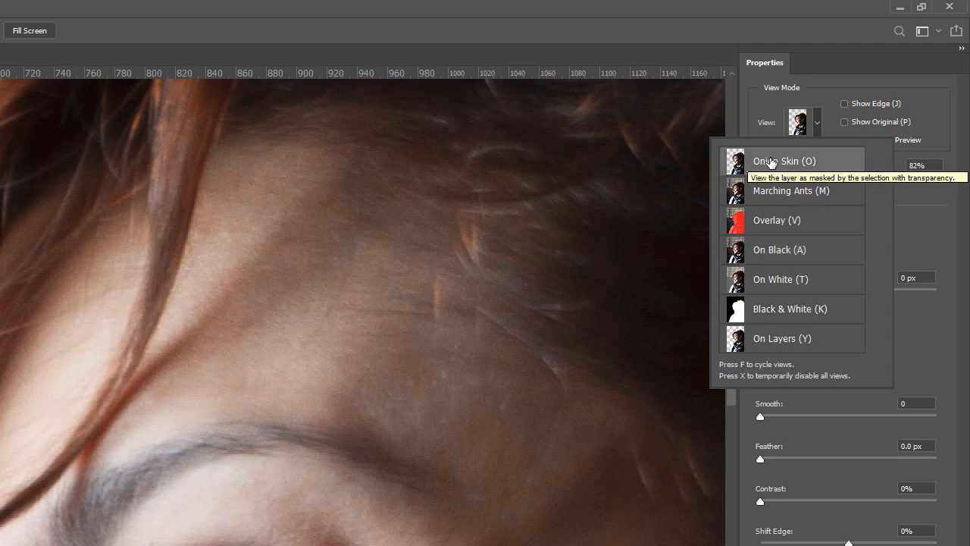
pyautogui.click(941, 98)
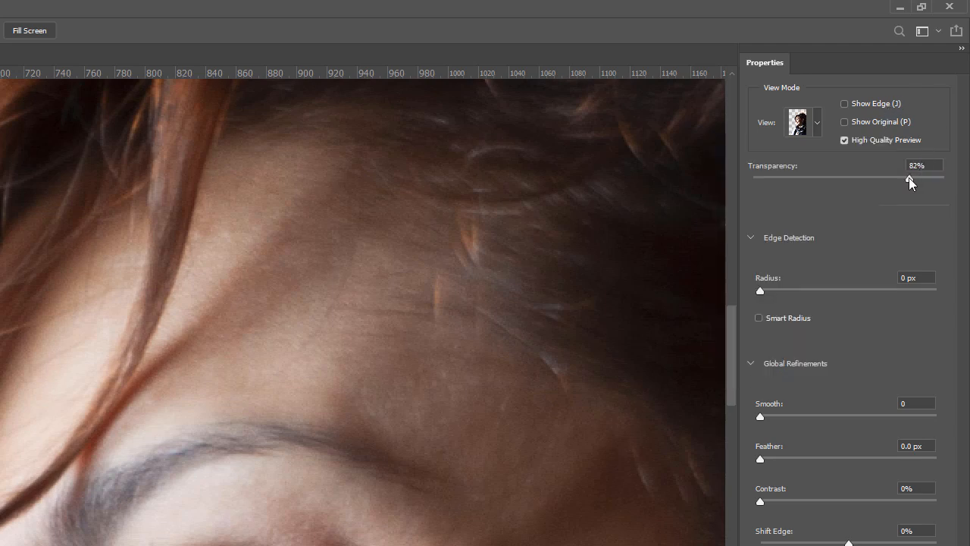
pyautogui.moveTo(909, 181); pyautogui.dragTo(794, 186)
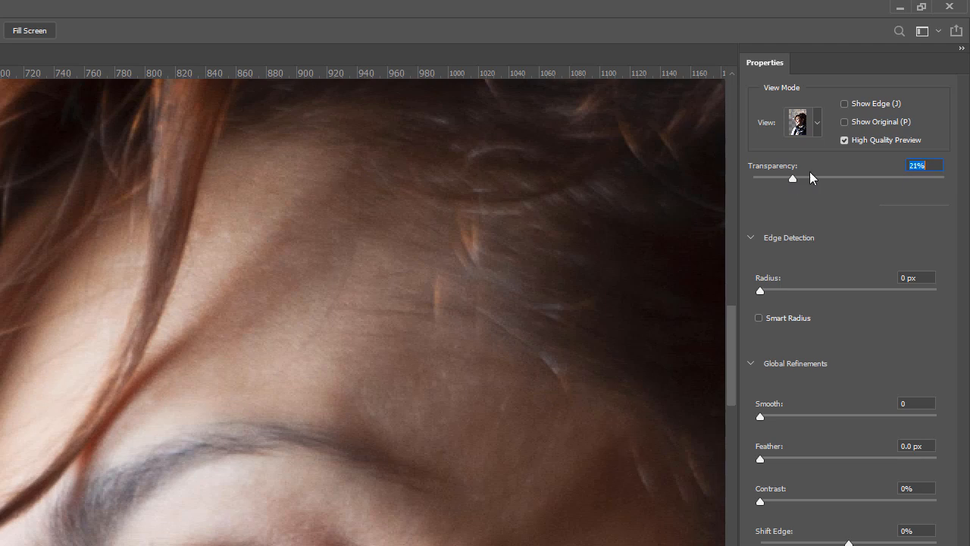
# Preview the selection in the On Black view mode with the opacity at 80%, 100% and 36%
pyautogui.click(819, 131)
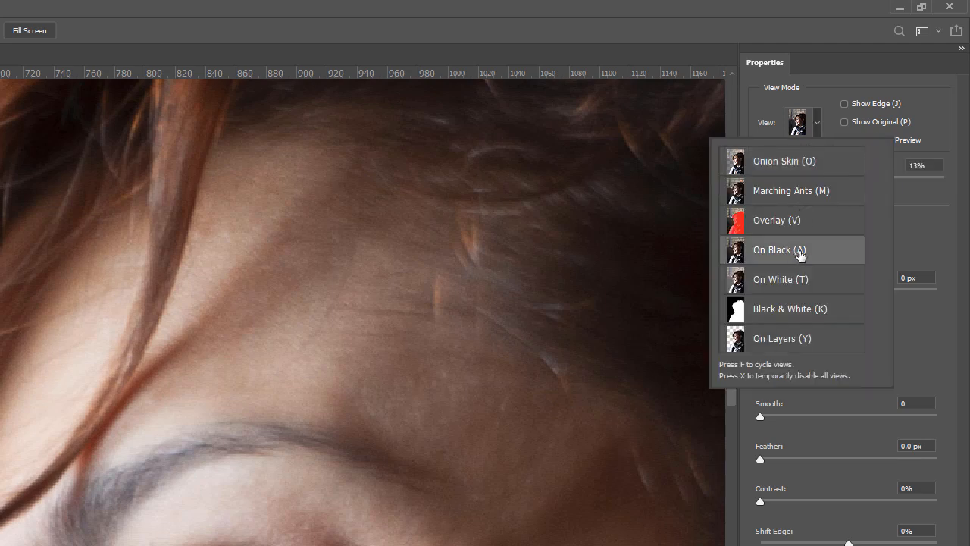
pyautogui.click(843, 257)
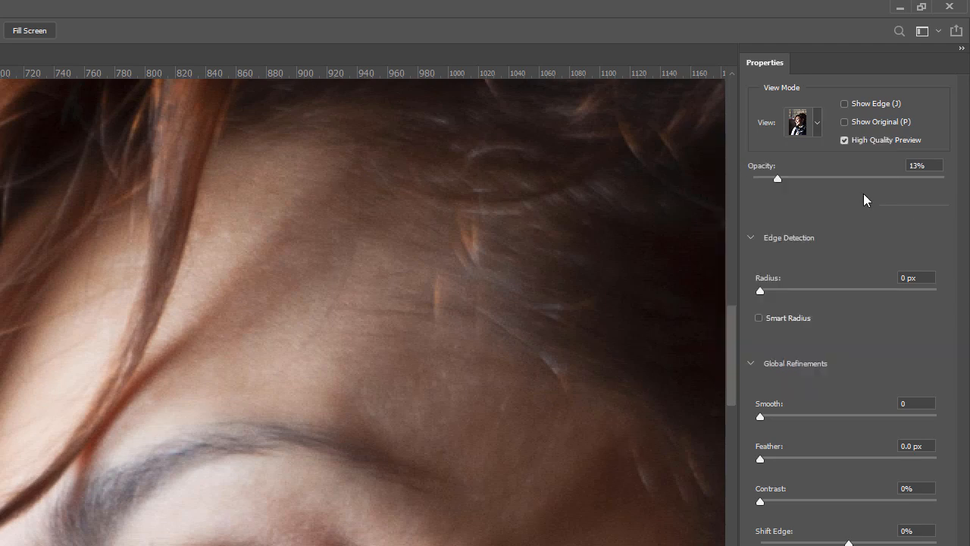
pyautogui.moveTo(779, 181); pyautogui.dragTo(871, 191)
pyautogui.hotkey('ctrl', '-')
pyautogui.hotkey('ctrl', '-')
pyautogui.hotkey('ctrl', '-')
pyautogui.hotkey('ctrl', '-')
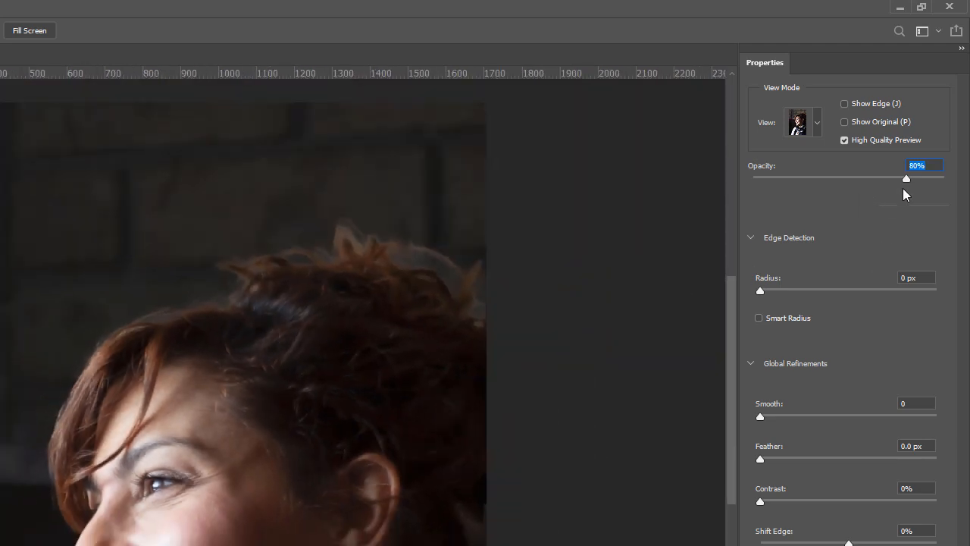
pyautogui.moveTo(906, 180); pyautogui.dragTo(945, 180)
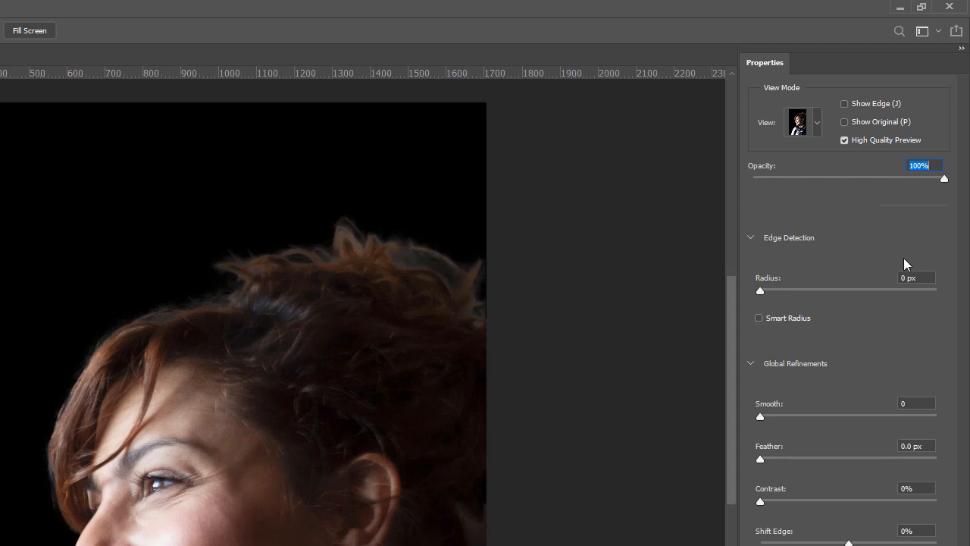
pyautogui.moveTo(946, 180); pyautogui.dragTo(826, 175)
# Switch the view mode to On White at 94% opacity and inspect the white sleeve's edge at up to 200%
pyautogui.click(817, 125)
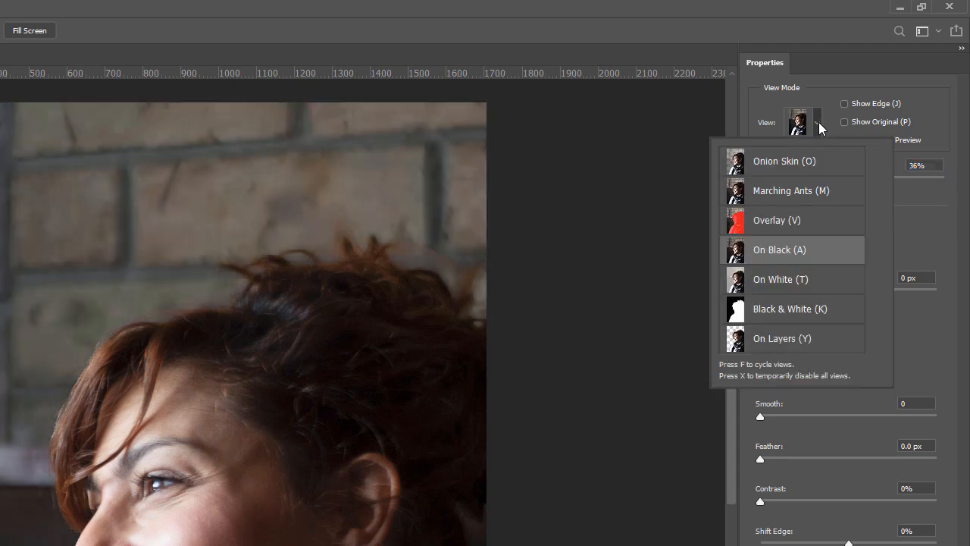
pyautogui.click(937, 195)
pyautogui.moveTo(825, 177); pyautogui.dragTo(933, 178)
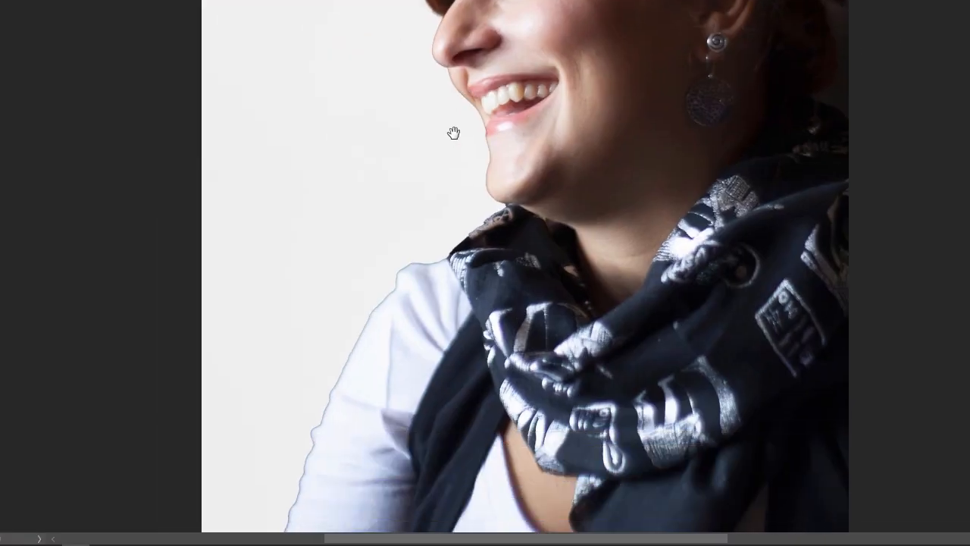
pyautogui.scroll(-3, 453, 133)
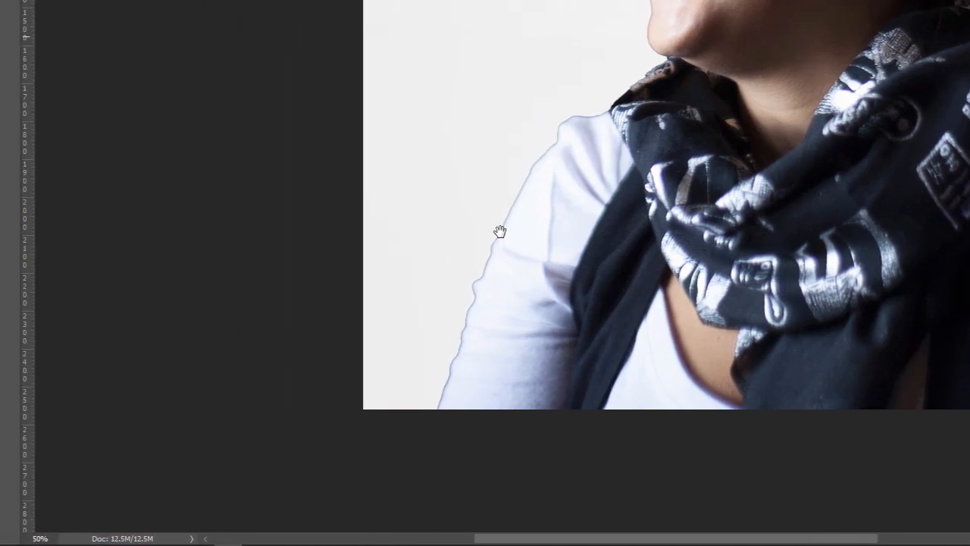
pyautogui.click(347, 232)
pyautogui.click(348, 232)
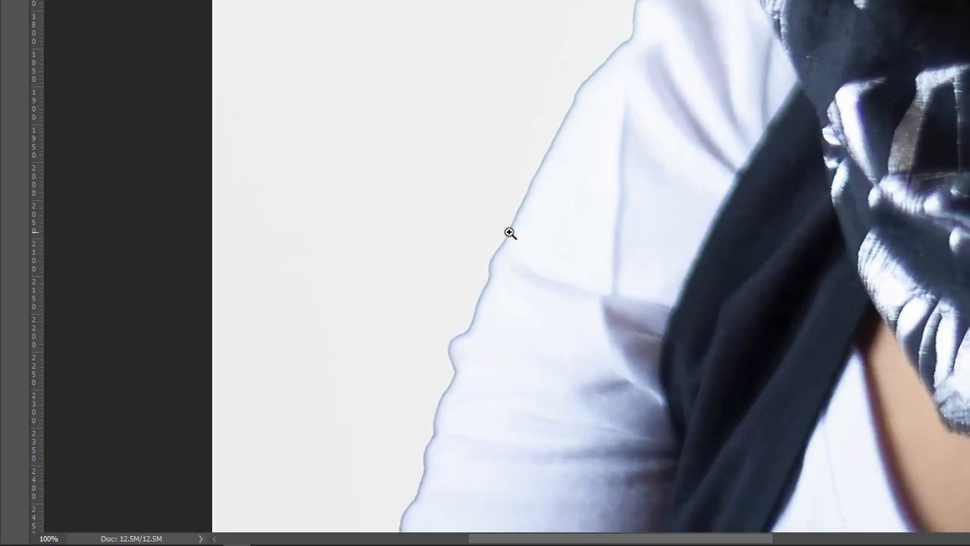
pyautogui.click(509, 233)
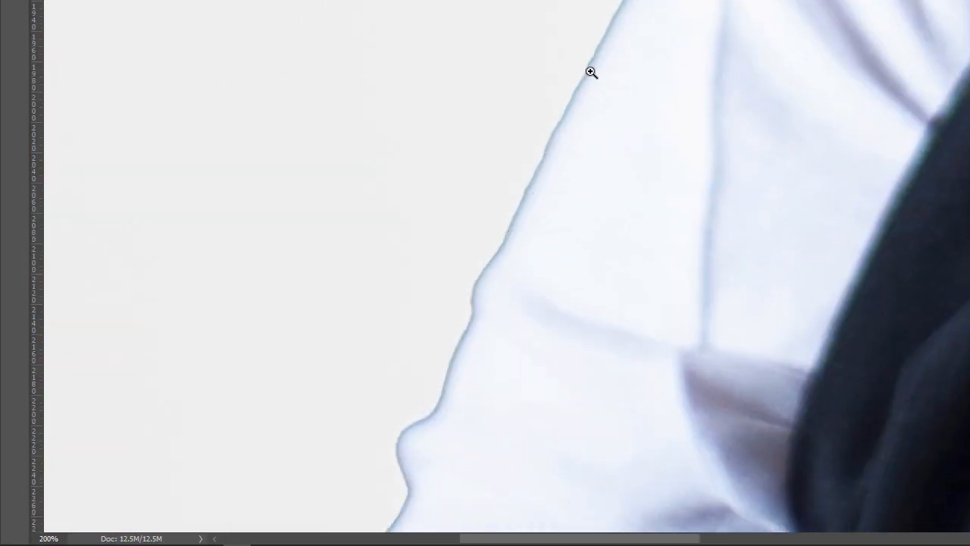
pyautogui.keyDown('alt'); pyautogui.click(594, 150); pyautogui.keyUp('alt')
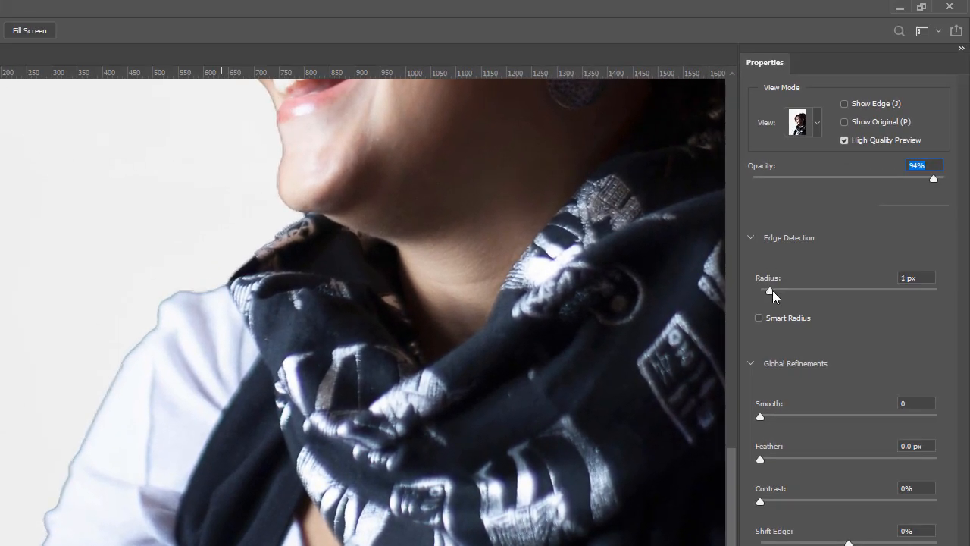
# Try an edge detection radius of 4 px, return it to 0 px and enable Smart Radius
pyautogui.click(795, 289)
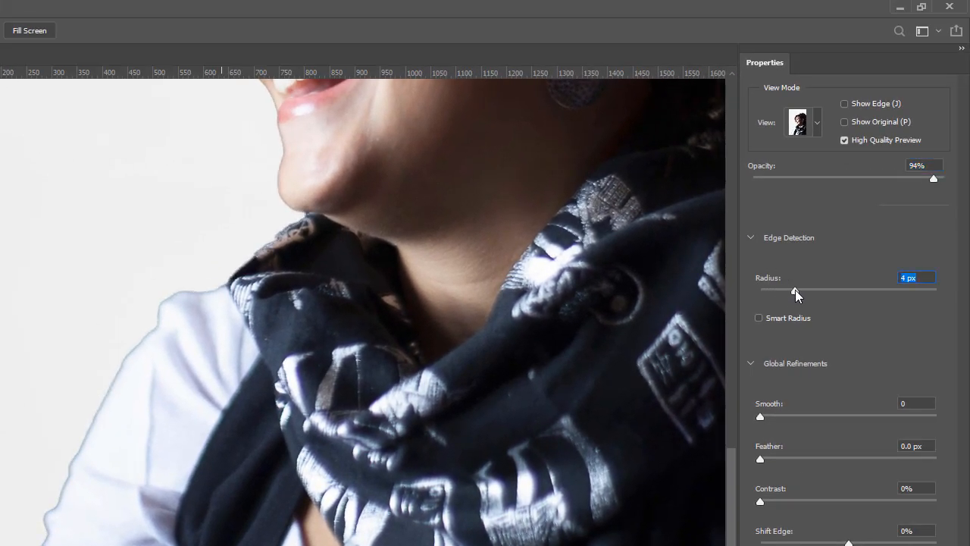
pyautogui.moveTo(795, 290); pyautogui.dragTo(756, 296)
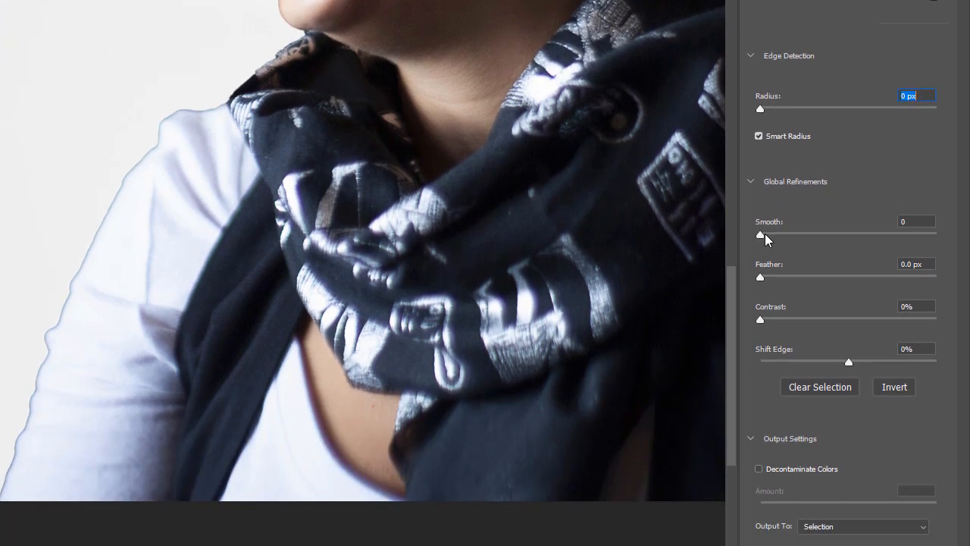
# Try a Smooth value of 30 and a Feather of 3.7 px, and reset both to 0
pyautogui.moveTo(765, 236); pyautogui.dragTo(812, 236)
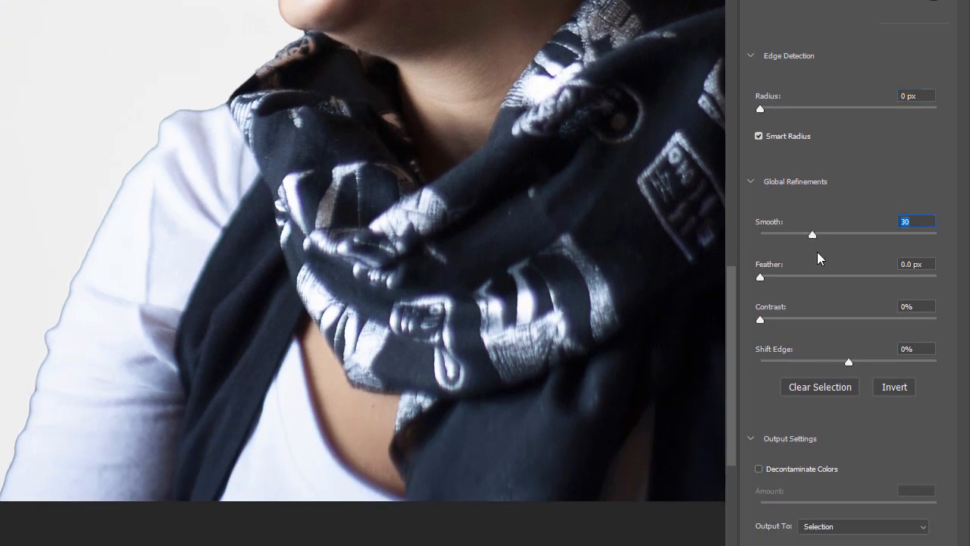
pyautogui.moveTo(761, 277); pyautogui.dragTo(797, 282)
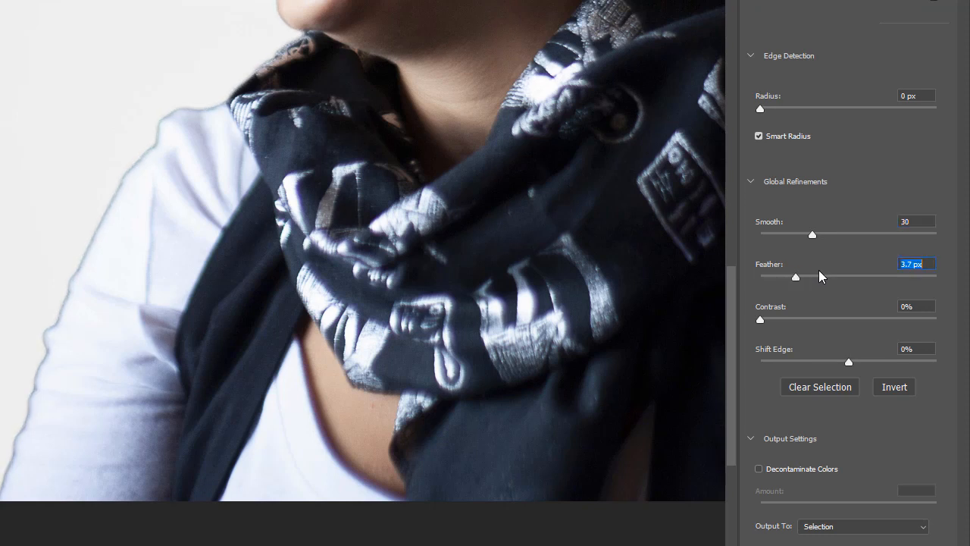
pyautogui.moveTo(797, 276); pyautogui.dragTo(729, 270)
pyautogui.moveTo(812, 234); pyautogui.dragTo(762, 236)
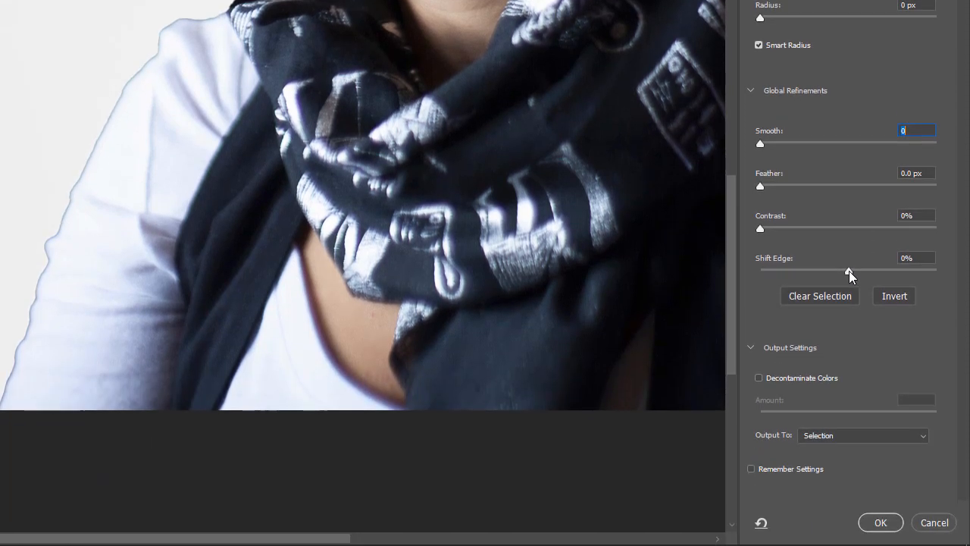
# Try Shift Edge at -46%, check the edge along the face and hair, and set it to -7%
pyautogui.moveTo(845, 384); pyautogui.dragTo(838, 385)
pyautogui.moveTo(838, 272); pyautogui.dragTo(815, 275)
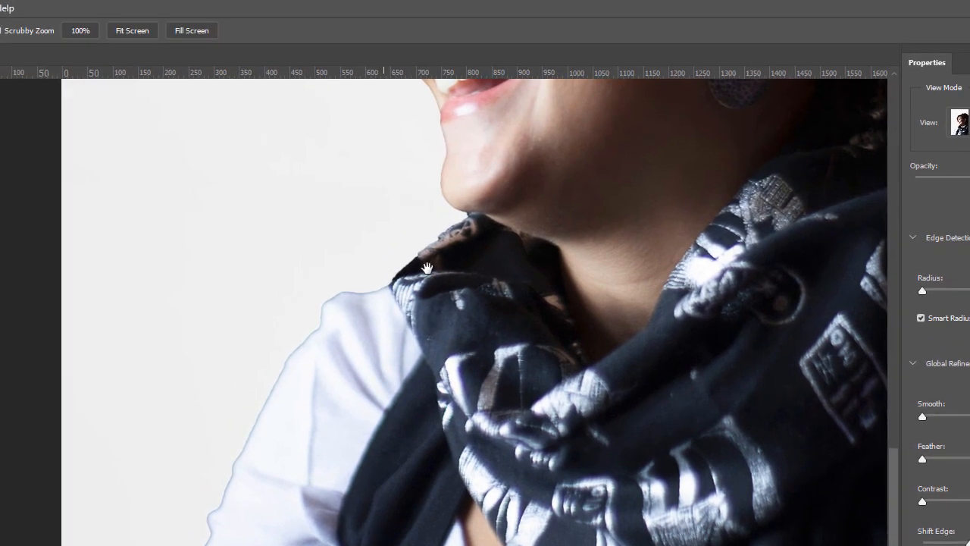
pyautogui.moveTo(426, 268); pyautogui.dragTo(427, 520)
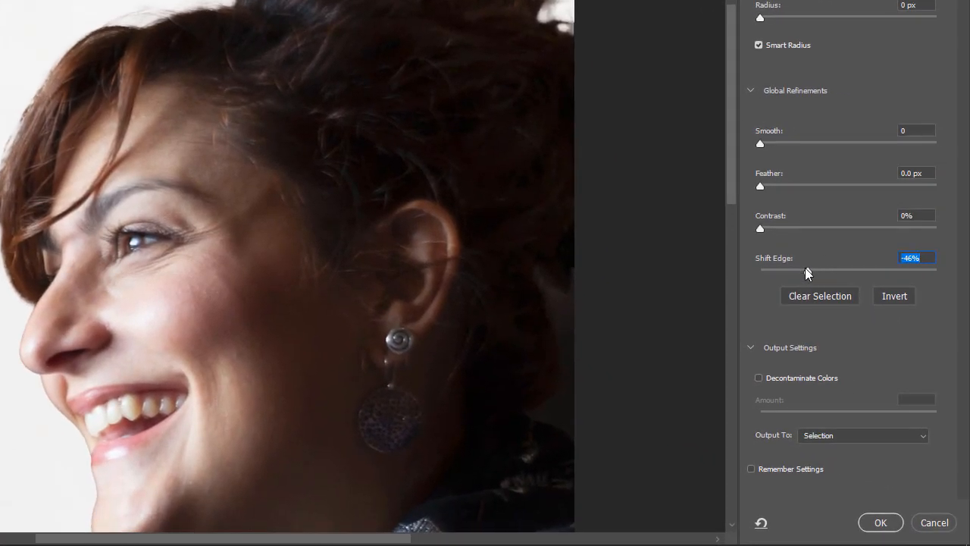
pyautogui.moveTo(807, 271); pyautogui.dragTo(841, 269)
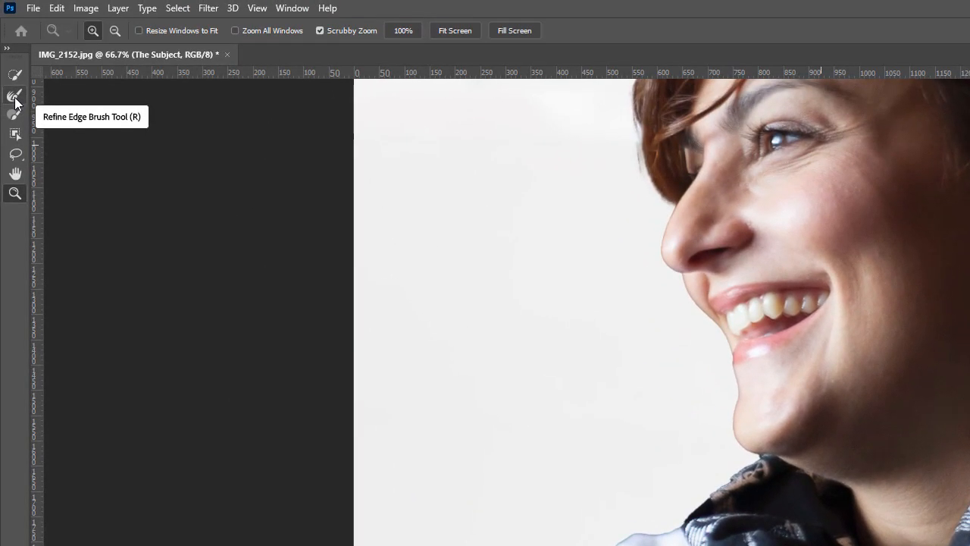
# Clean up the white sleeve's edge near the shoulder with the Refine Edge Brush in subtract mode, at 28 px size and 100% hardness
pyautogui.click(14, 94)
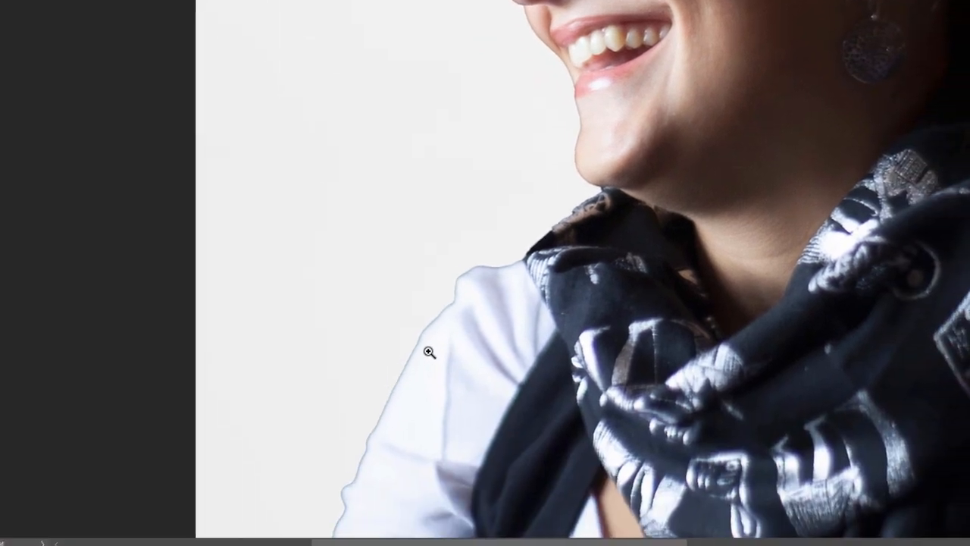
pyautogui.click(429, 352)
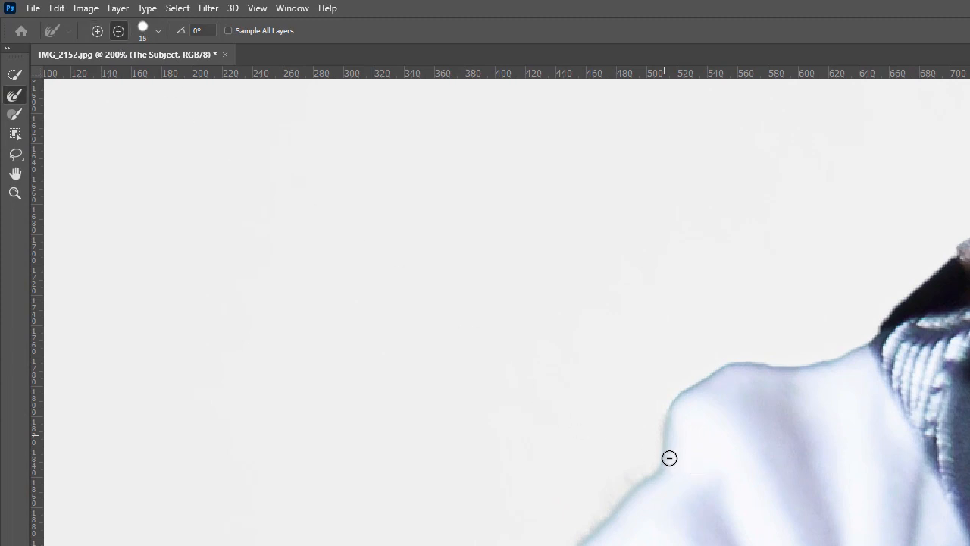
pyautogui.press(']')
pyautogui.click(158, 32)
pyautogui.moveTo(92, 73)
pyautogui.mouseDown()
pyautogui.moveTo(111, 73)
pyautogui.moveTo(94, 72)
pyautogui.mouseUp()
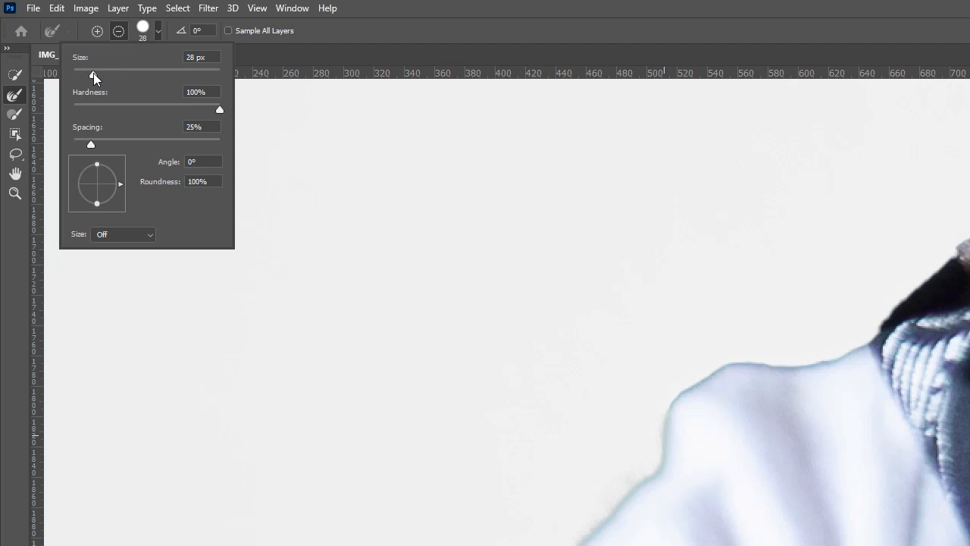
pyautogui.moveTo(219, 111)
pyautogui.mouseDown()
pyautogui.moveTo(76, 113)
pyautogui.moveTo(221, 112)
pyautogui.mouseUp()
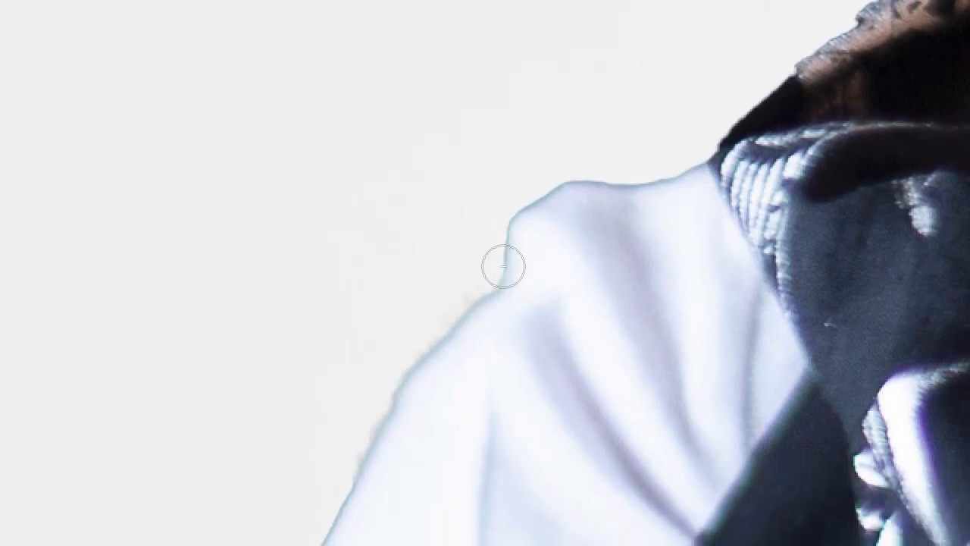
pyautogui.moveTo(470, 231)
pyautogui.mouseDown()
pyautogui.moveTo(412, 275)
pyautogui.moveTo(367, 335)
pyautogui.mouseUp()
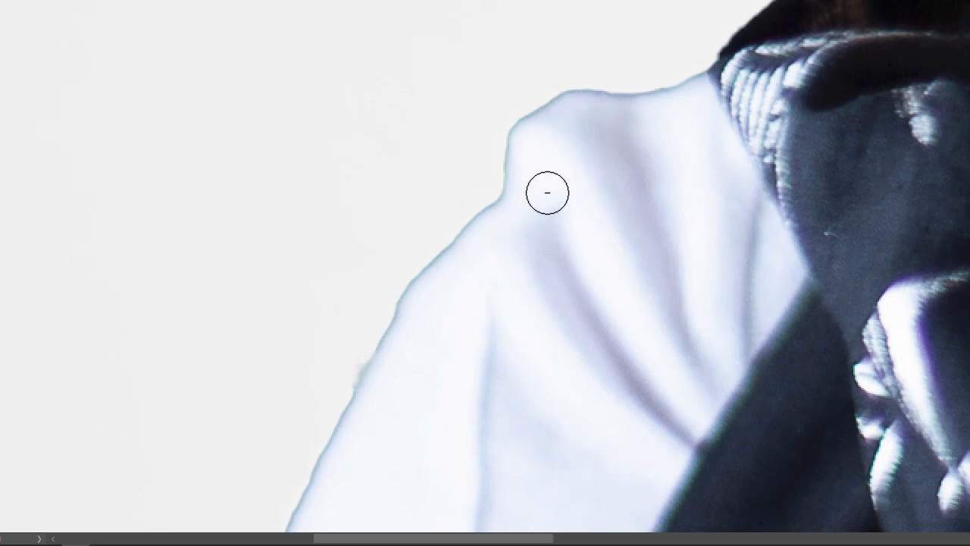
# Switch the view mode to Black & White and brush the grey area between the hair strands with the Refine Edge Brush
pyautogui.hotkey('ctrl', '0')
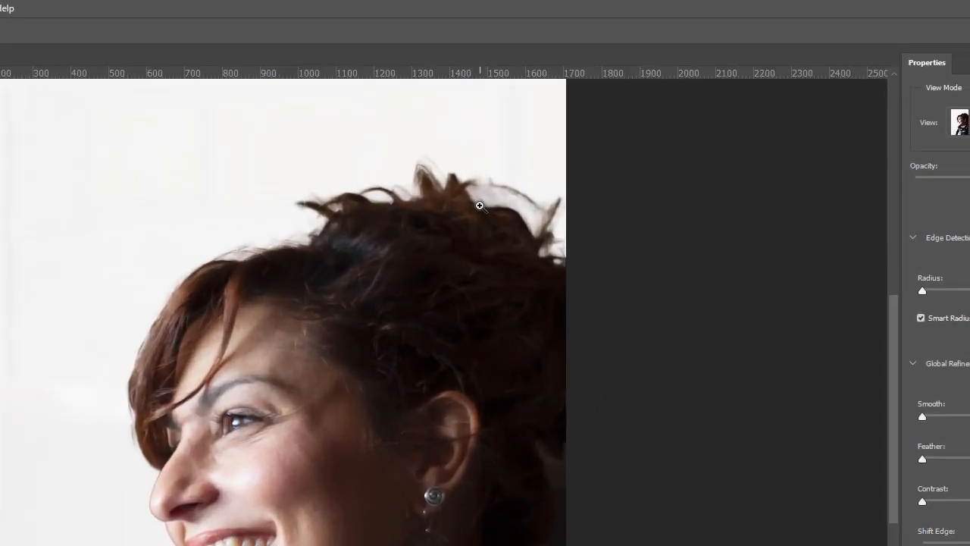
pyautogui.click(480, 205)
pyautogui.click(480, 206)
pyautogui.scroll(2, 490, 281)
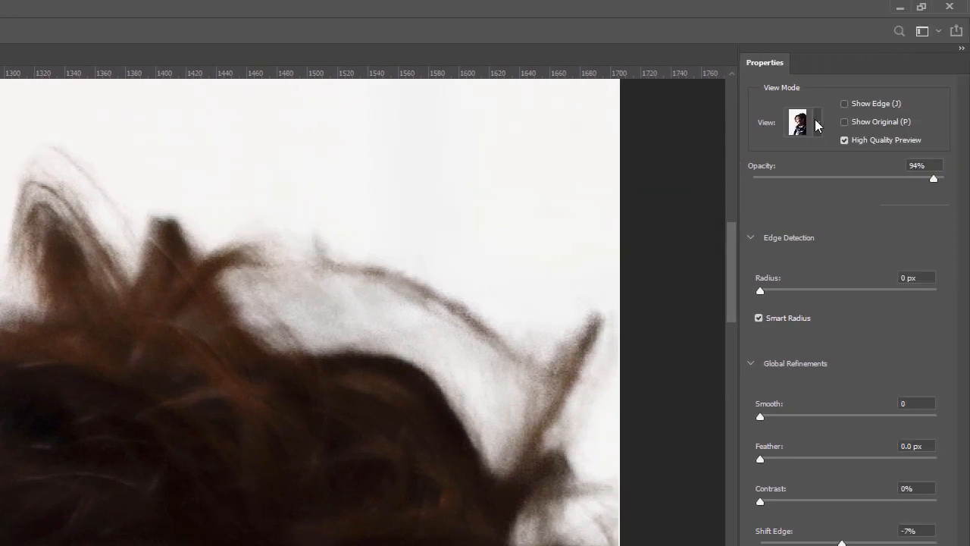
pyautogui.click(817, 123)
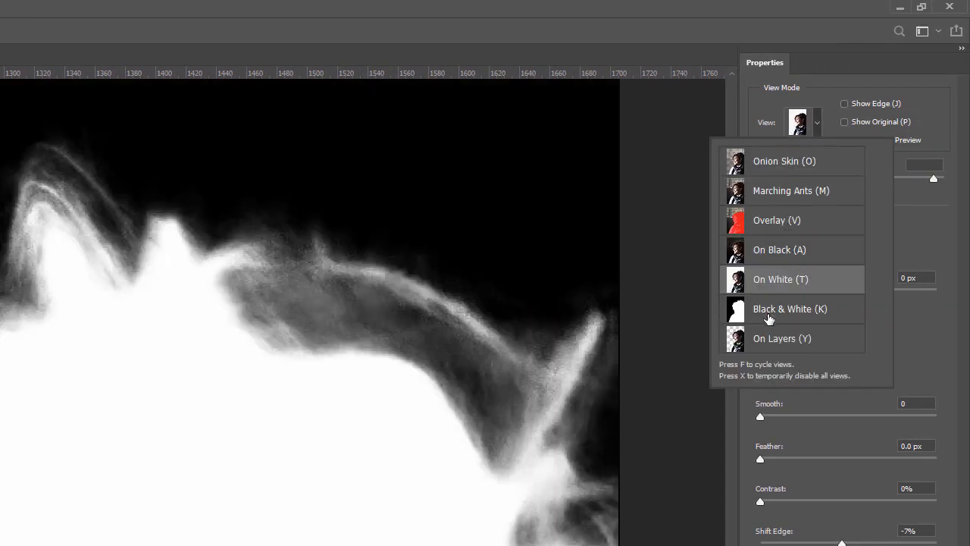
pyautogui.click(765, 312)
pyautogui.click(292, 272)
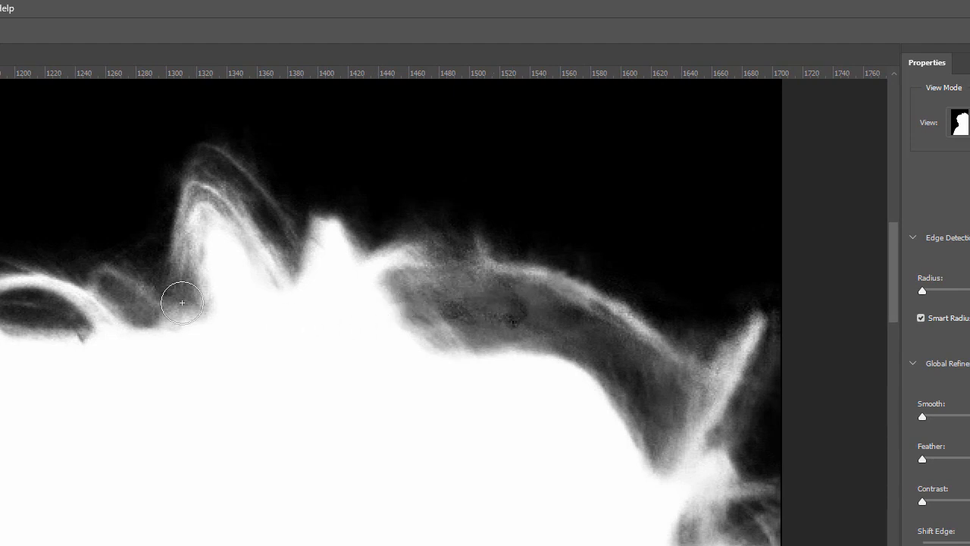
# Check the whole black-and-white mask and apply the refinement with the output set to Selection
pyautogui.hotkey('ctrl', '-')
pyautogui.hotkey('ctrl', '-')
pyautogui.hotkey('ctrl', '-')
pyautogui.hotkey('ctrl', '-')
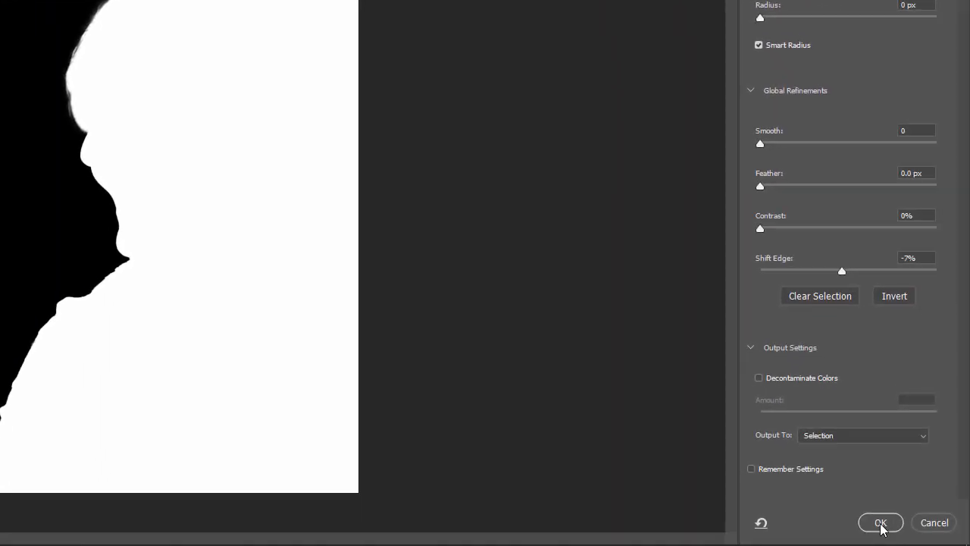
pyautogui.click(879, 523)
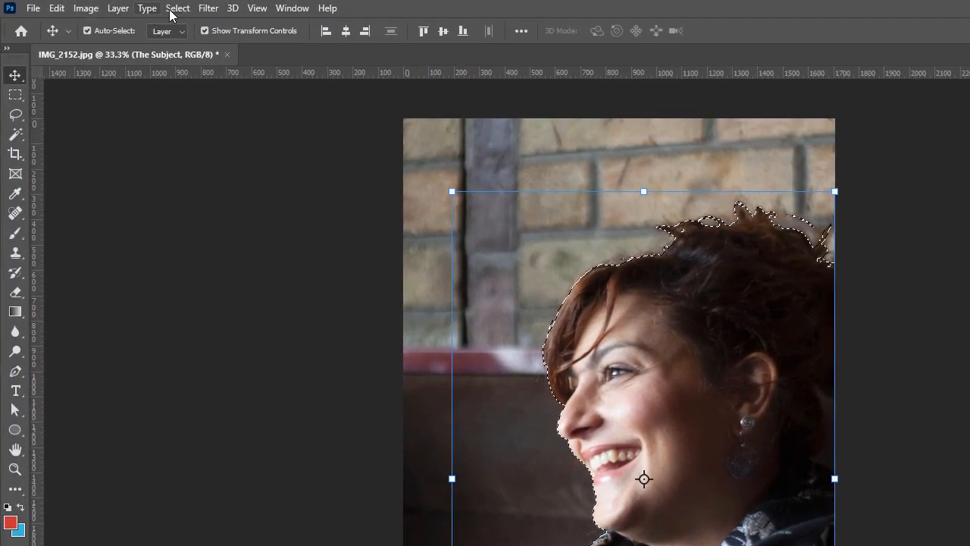
# Try a layer mask from the inverted selection on The Subject layer, undo it and invert the selection back to the woman
pyautogui.click(177, 9)
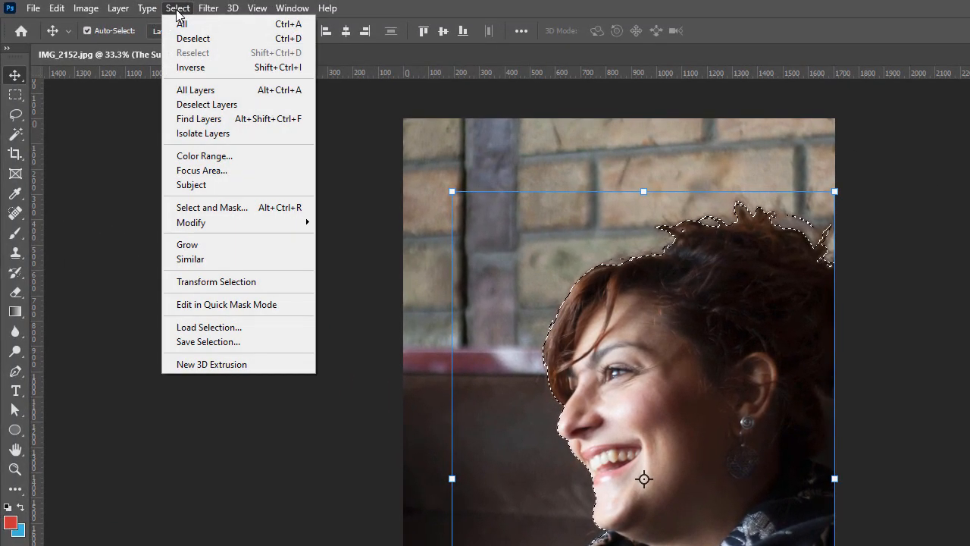
pyautogui.click(201, 68)
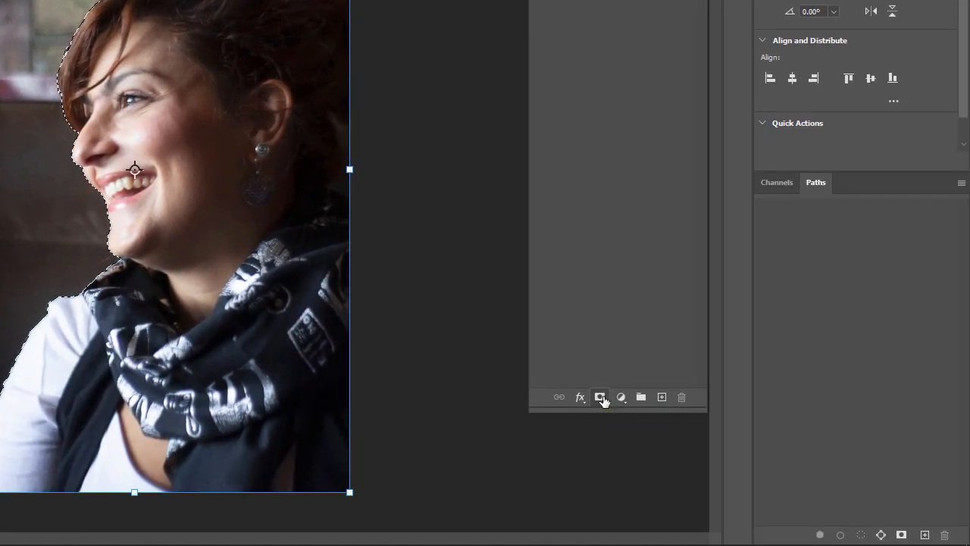
pyautogui.click(600, 397)
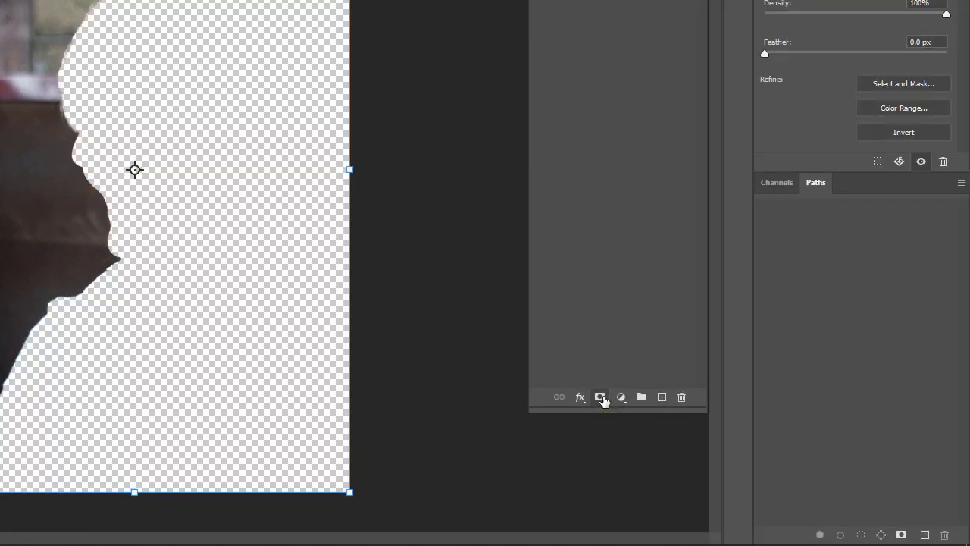
pyautogui.hotkey('ctrl', 'z')
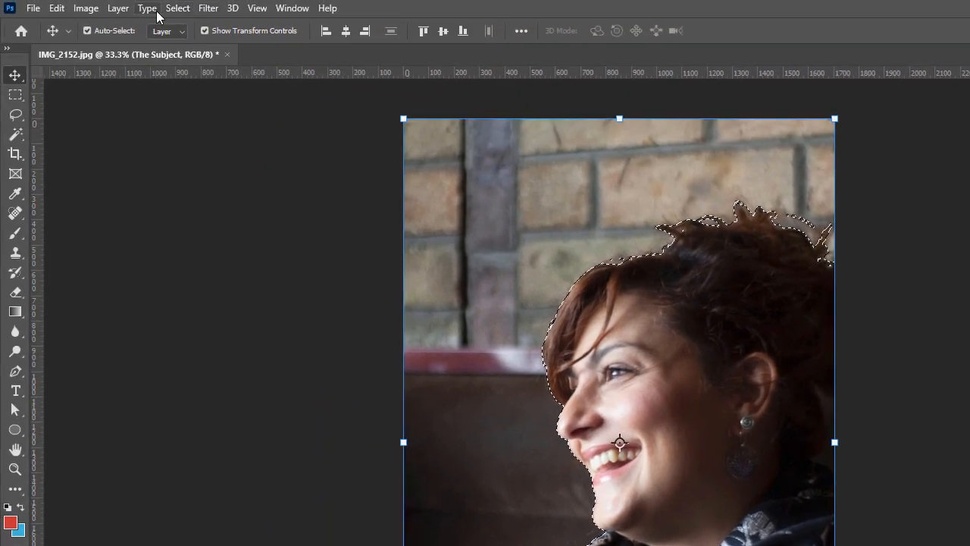
pyautogui.click(177, 8)
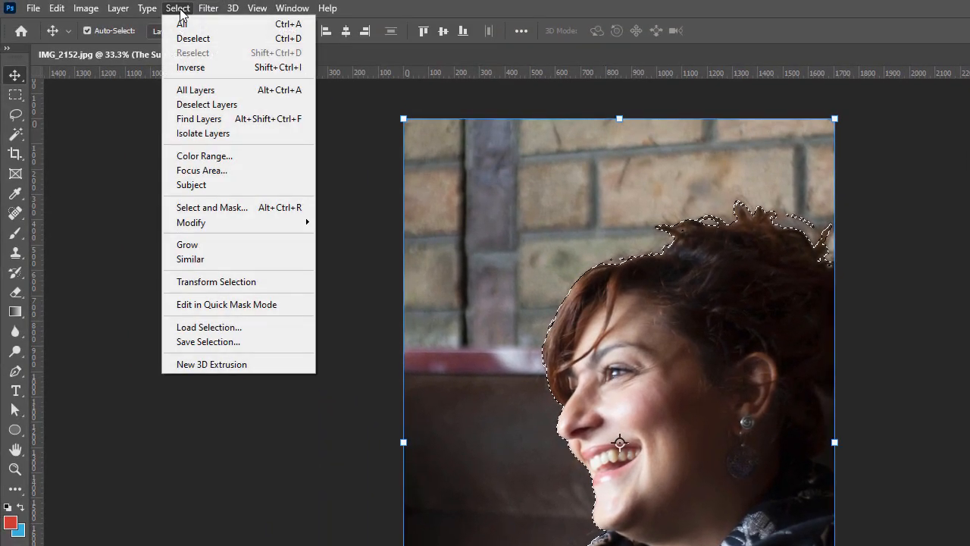
pyautogui.click(197, 65)
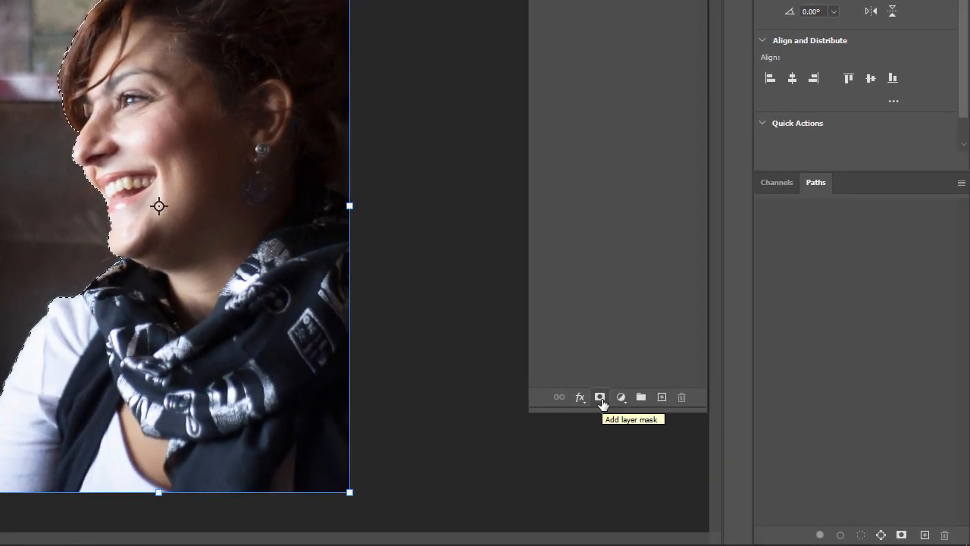
# Add a layer mask to The Subject layer from the selection of the woman
pyautogui.click(600, 397)
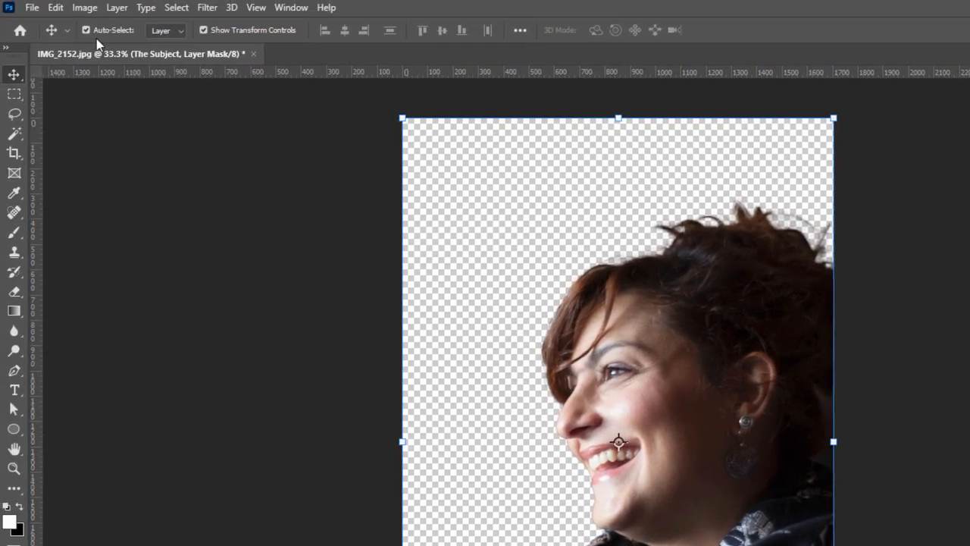
pyautogui.click(34, 9)
pyautogui.click(50, 40)
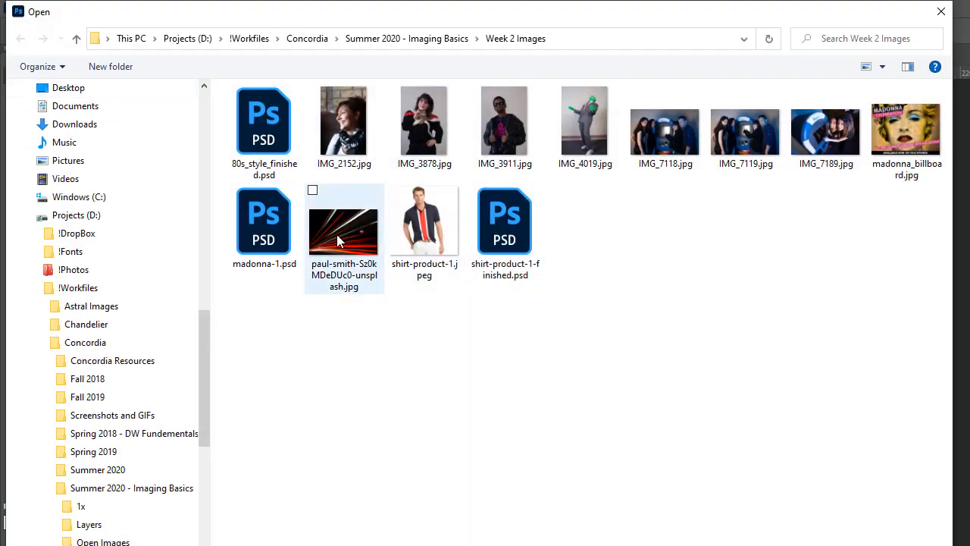
pyautogui.click(338, 240)
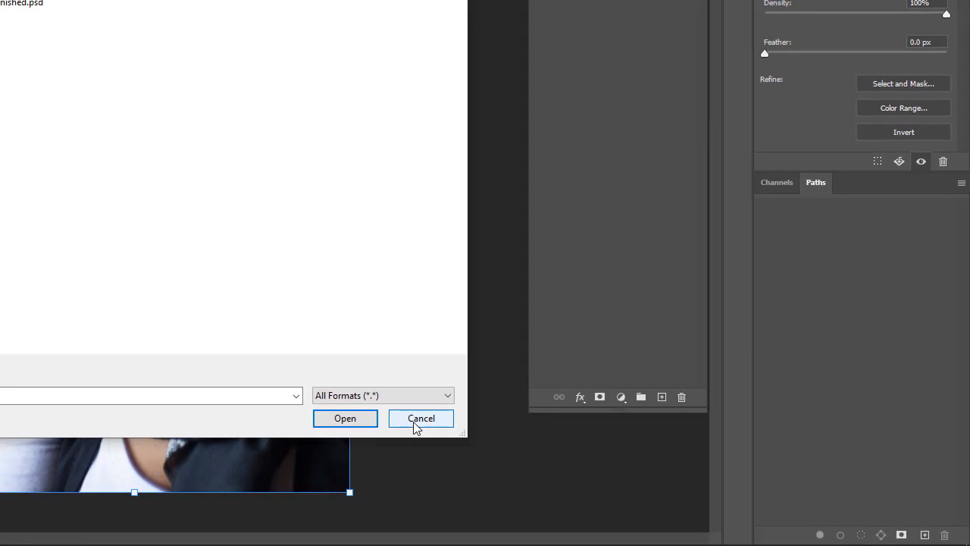
pyautogui.click(413, 419)
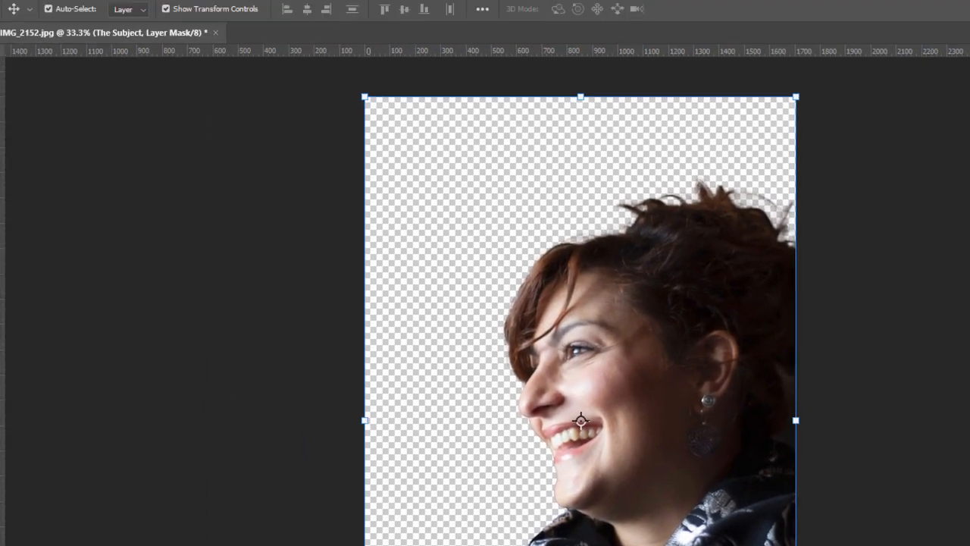
# Place the light-trails image paul-smith-Sz0kMDeDUc0-unsplash.jpg into the document as an embedded object
pyautogui.click(33, 7)
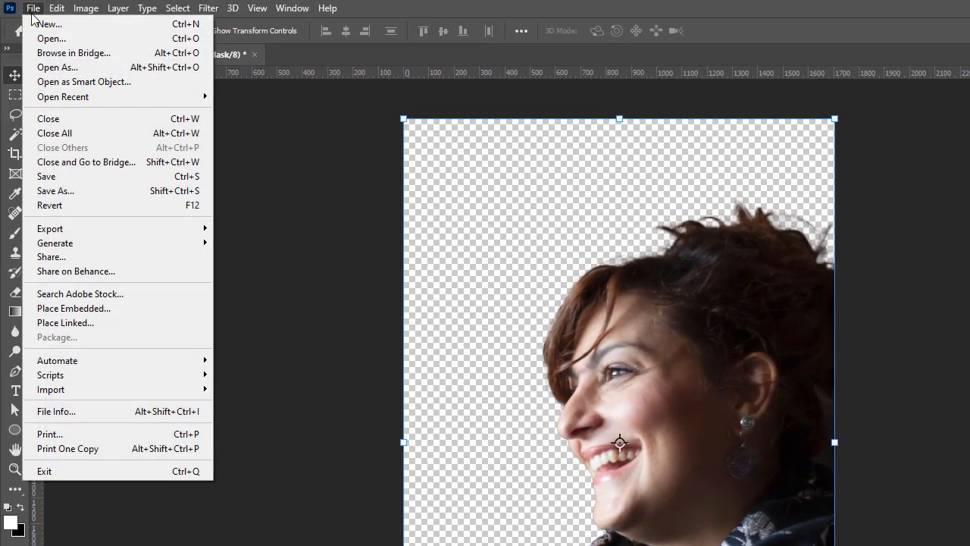
pyautogui.click(110, 316)
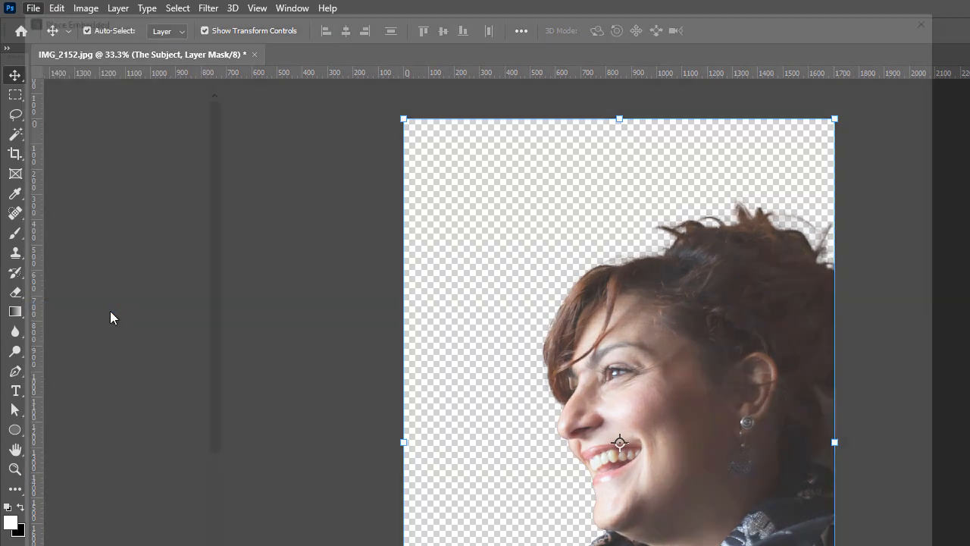
pyautogui.click(329, 242)
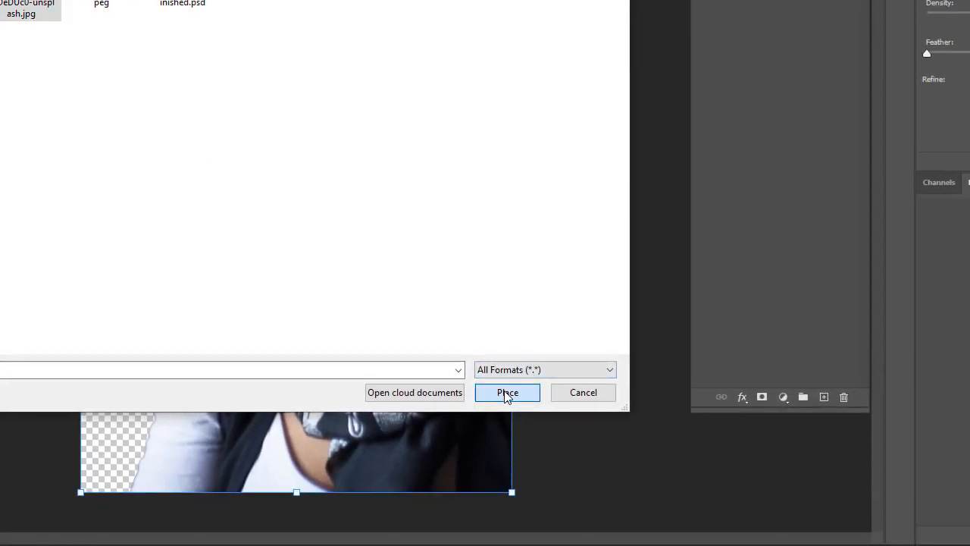
pyautogui.click(507, 392)
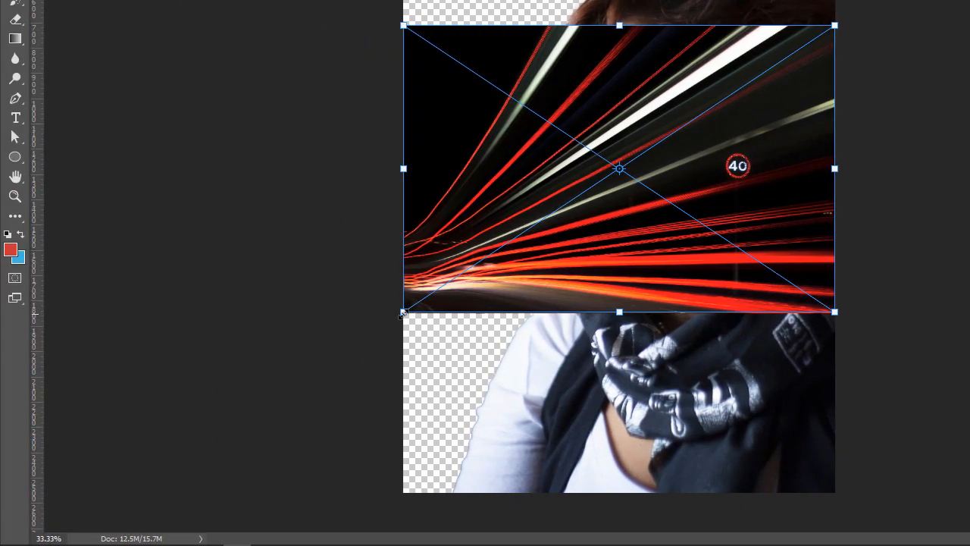
# Enlarge the placed light-trails image to about 3659 by 2625 px so that it covers the whole canvas
pyautogui.click(65, 325)
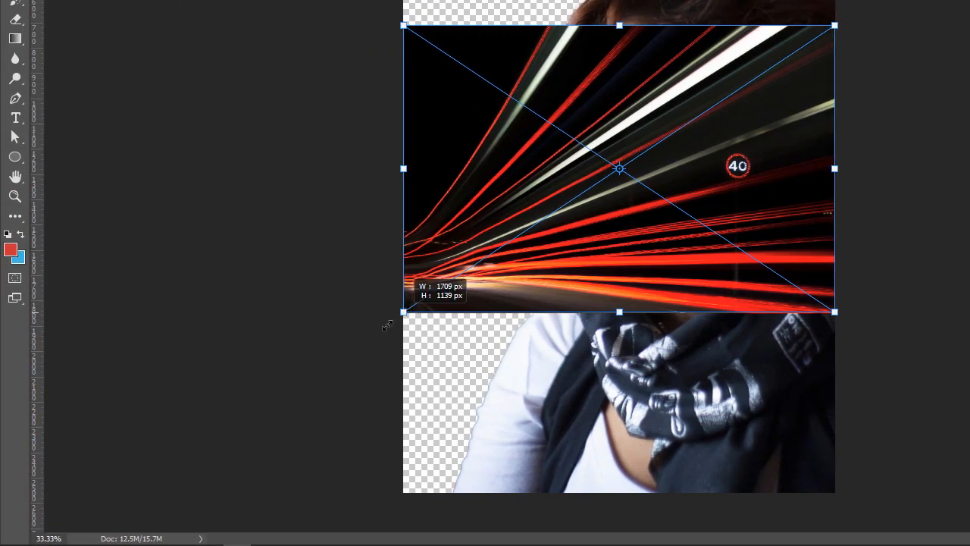
pyautogui.moveTo(386, 325); pyautogui.dragTo(166, 539)
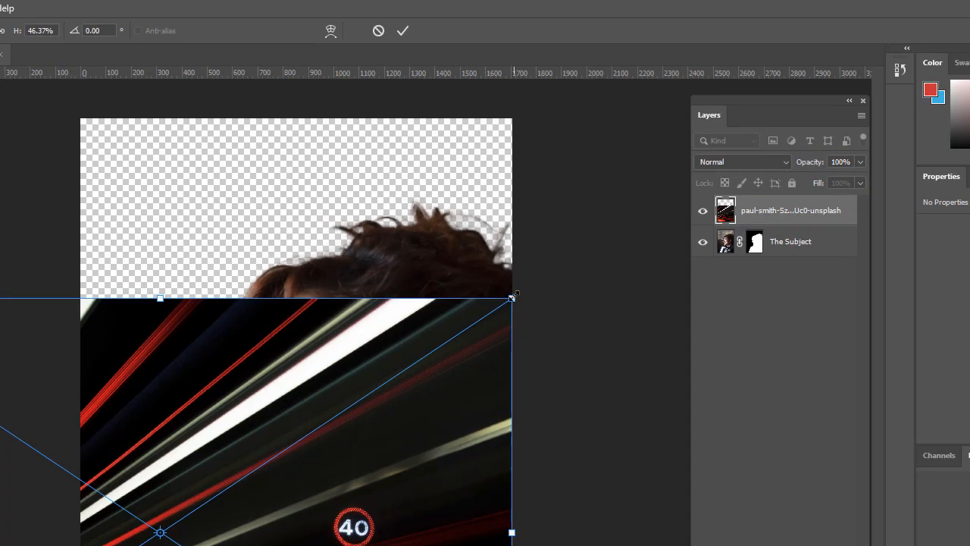
pyautogui.moveTo(512, 297); pyautogui.dragTo(808, 112)
pyautogui.press('Return')
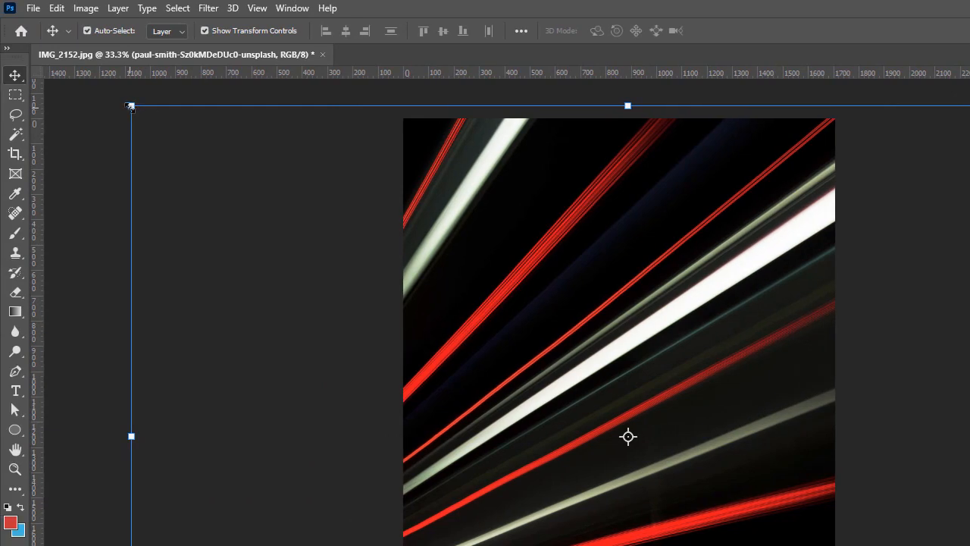
pyautogui.moveTo(131, 106); pyautogui.dragTo(198, 103)
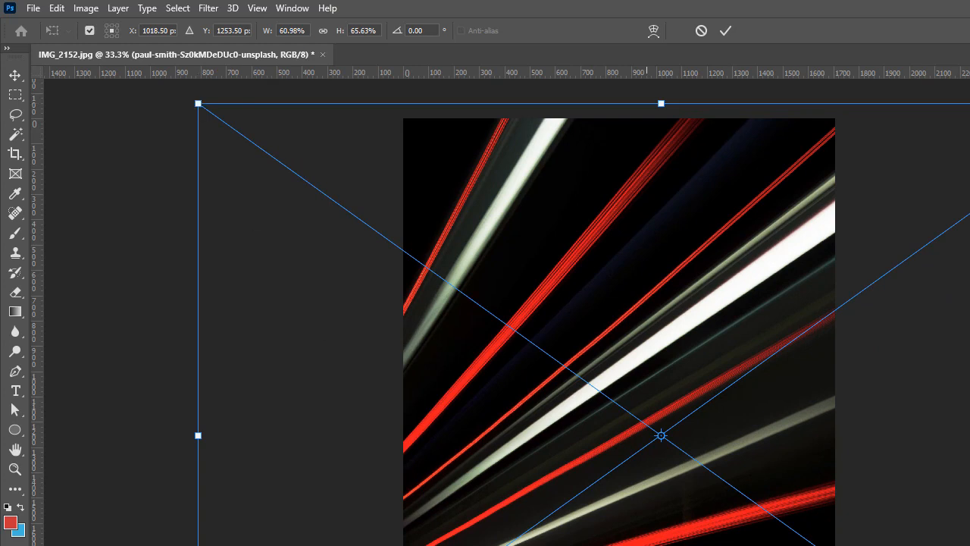
pyautogui.press('Return')
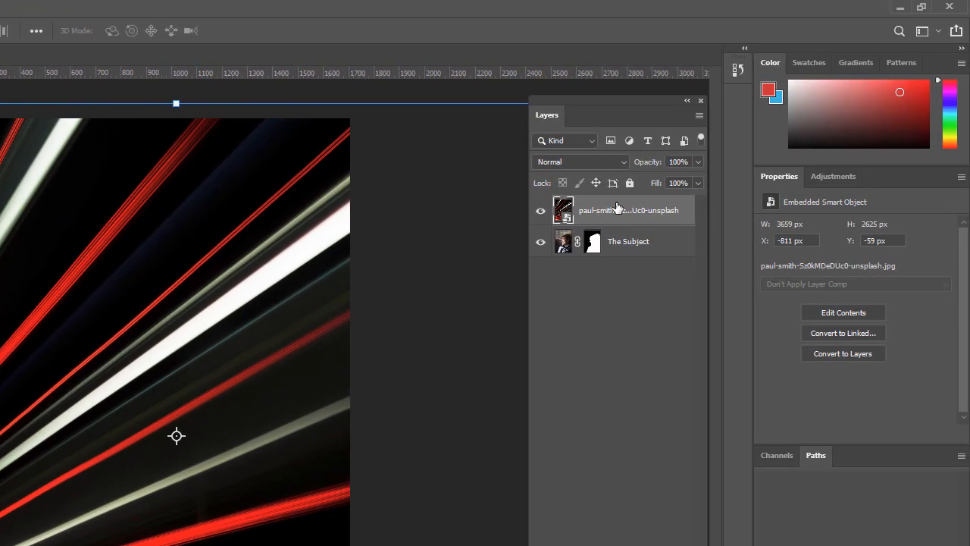
# Move the light-trails layer below The Subject and shift the image about 104 px right and 27 px down
pyautogui.moveTo(616, 208)
pyautogui.mouseDown()
pyautogui.moveTo(630, 207)
pyautogui.moveTo(617, 211)
pyautogui.moveTo(616, 255)
pyautogui.mouseUp()
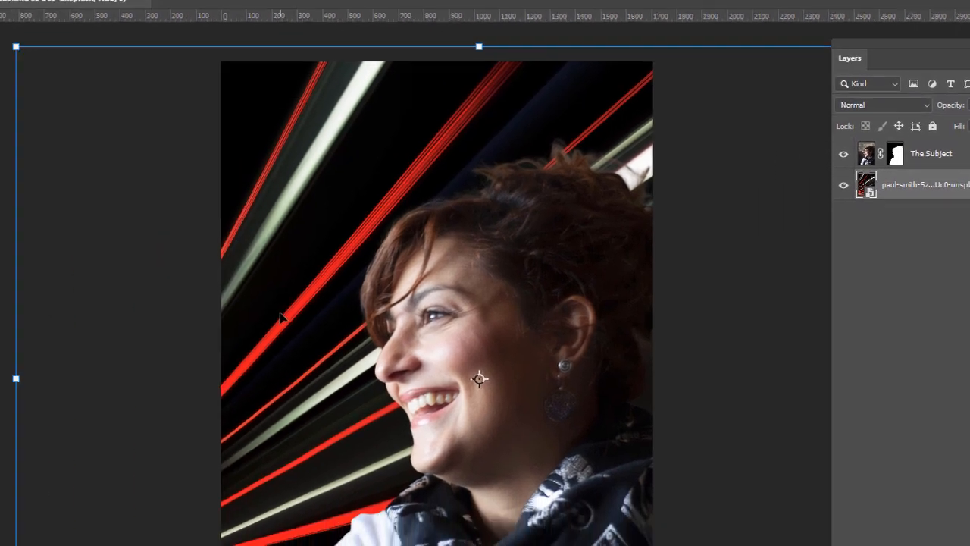
pyautogui.moveTo(462, 279)
pyautogui.mouseDown()
pyautogui.moveTo(462, 292)
pyautogui.moveTo(485, 286)
pyautogui.moveTo(473, 277)
pyautogui.moveTo(492, 280)
pyautogui.mouseUp()
pyautogui.hotkey('ctrl', 't')
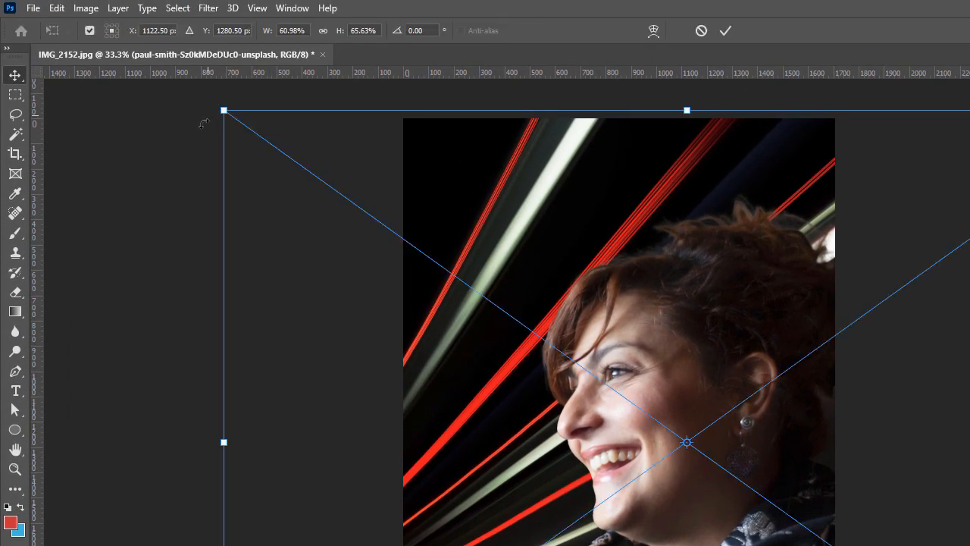
pyautogui.moveTo(204, 123); pyautogui.dragTo(208, 165)
pyautogui.press('Return')
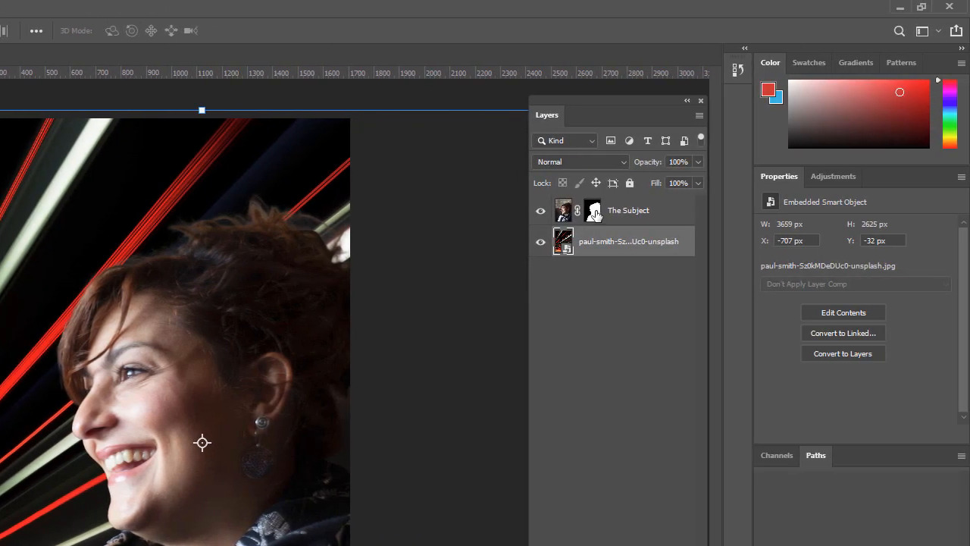
# Try a Levels adjustment layer without a selection above The Subject, with the black input level at 0
pyautogui.click(595, 214)
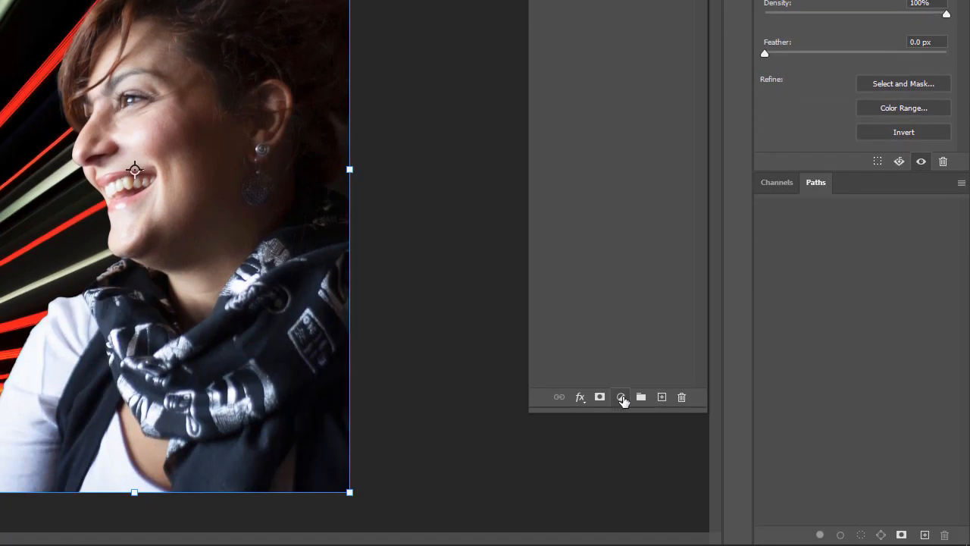
pyautogui.click(621, 397)
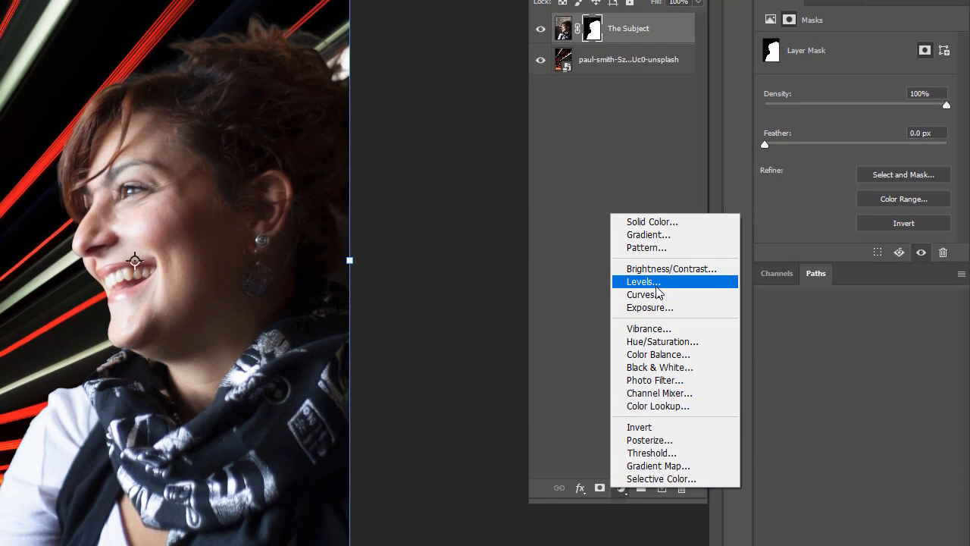
pyautogui.click(656, 286)
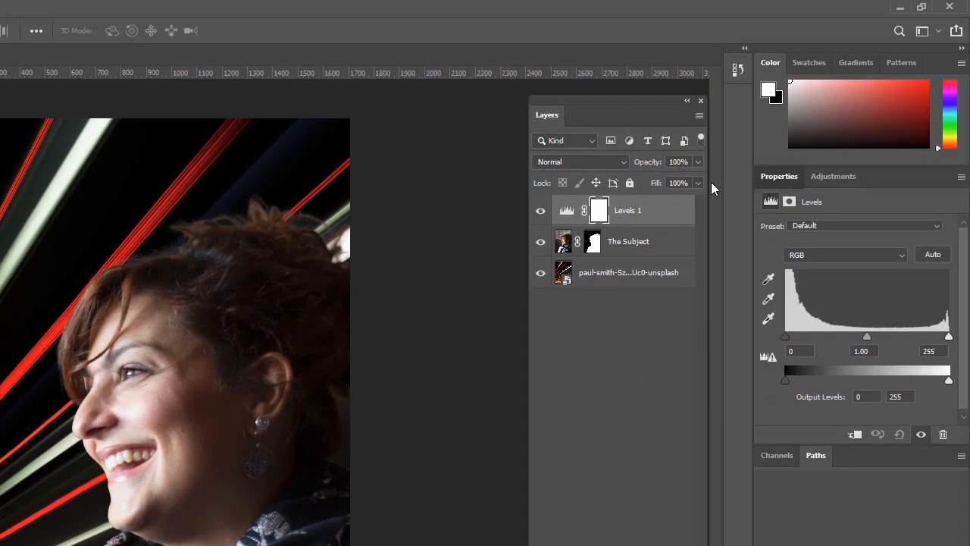
pyautogui.moveTo(765, 176); pyautogui.dragTo(384, 118)
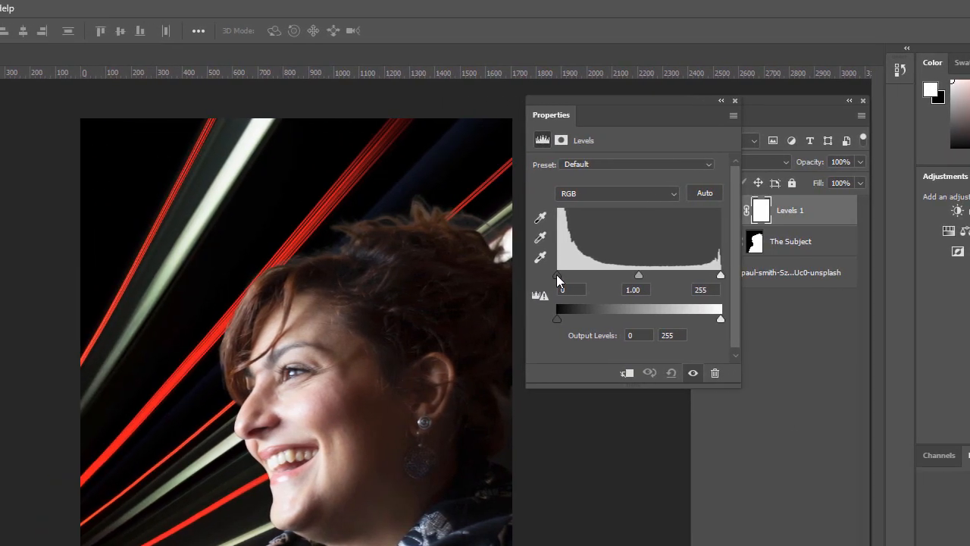
pyautogui.moveTo(559, 280)
pyautogui.mouseDown()
pyautogui.moveTo(569, 280)
pyautogui.moveTo(550, 280)
pyautogui.mouseUp()
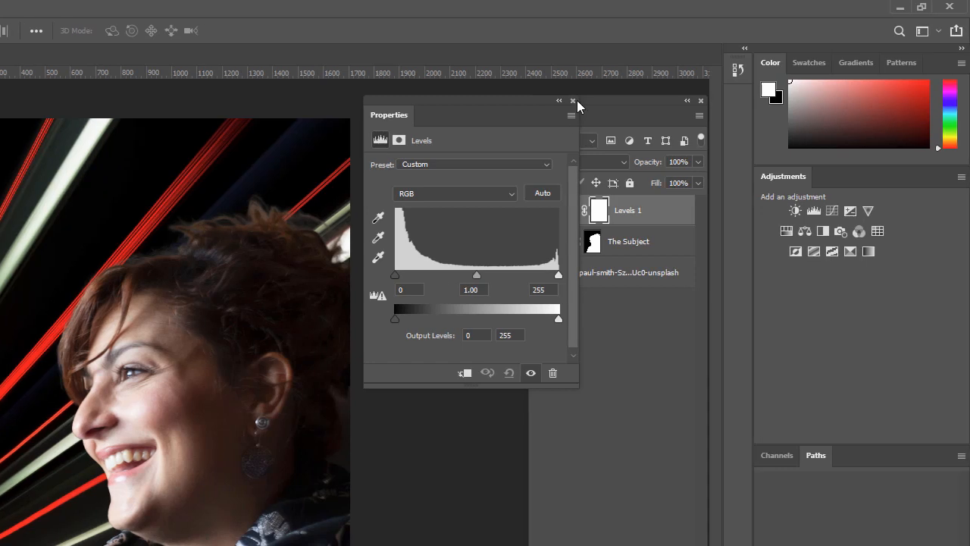
pyautogui.click(573, 101)
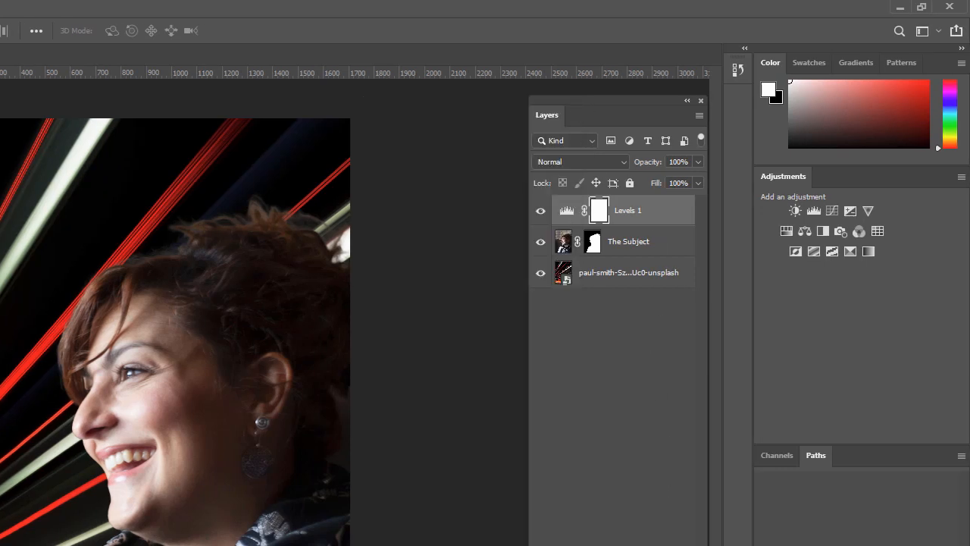
# Step back through the document history to the Move state, removing the Levels adjustment layer
pyautogui.click(736, 70)
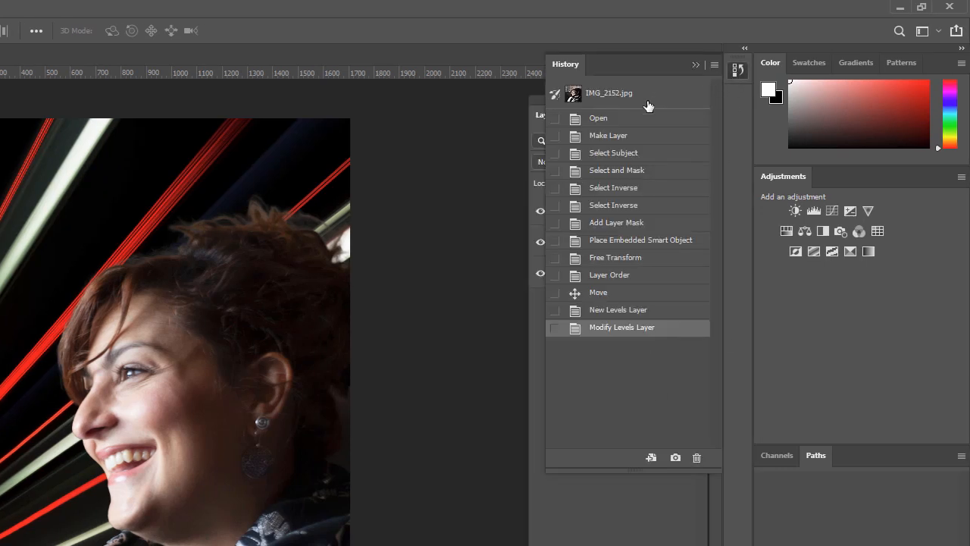
pyautogui.click(626, 312)
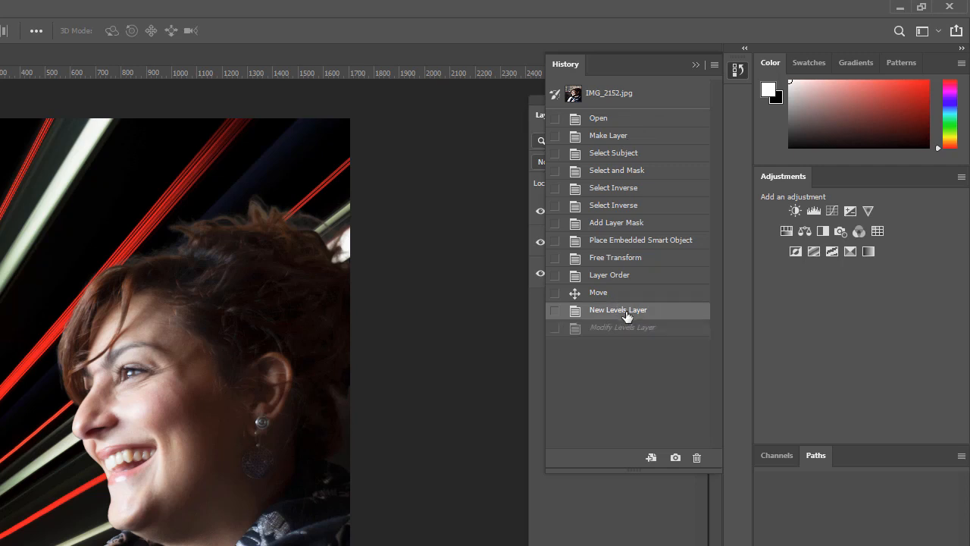
pyautogui.click(696, 64)
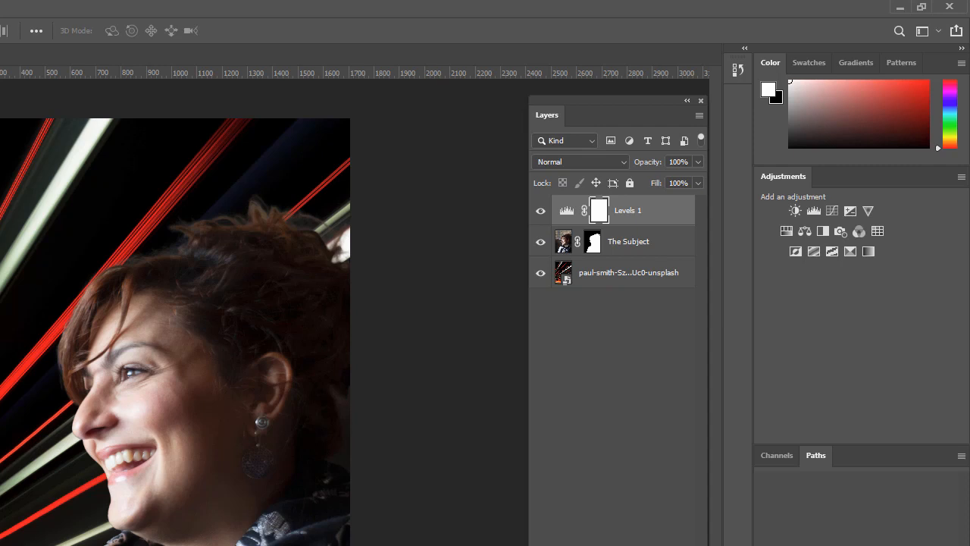
pyautogui.click(738, 70)
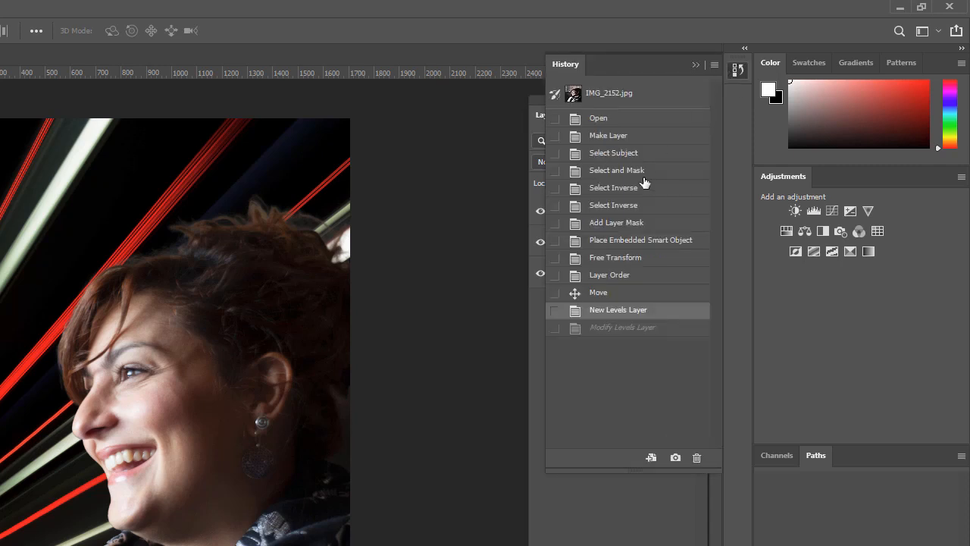
pyautogui.click(629, 297)
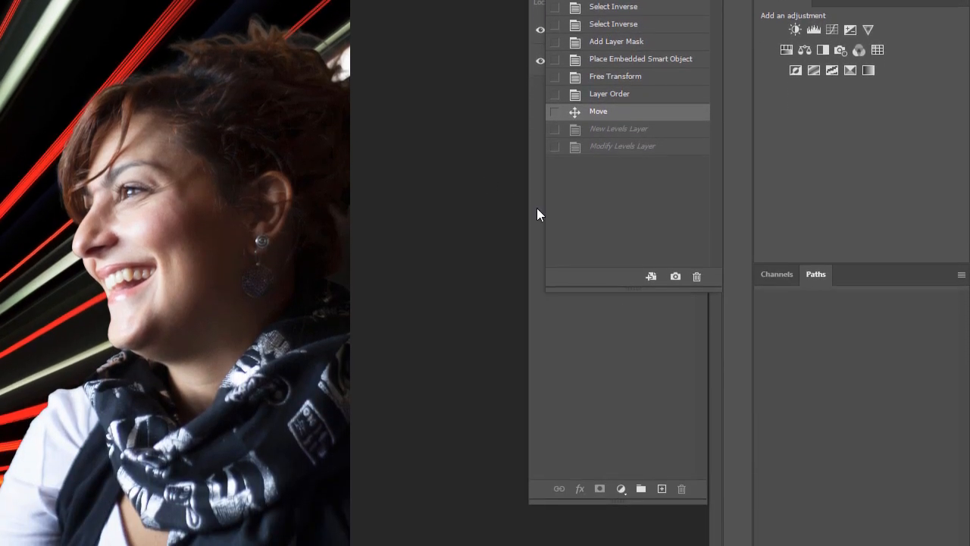
pyautogui.click(537, 304)
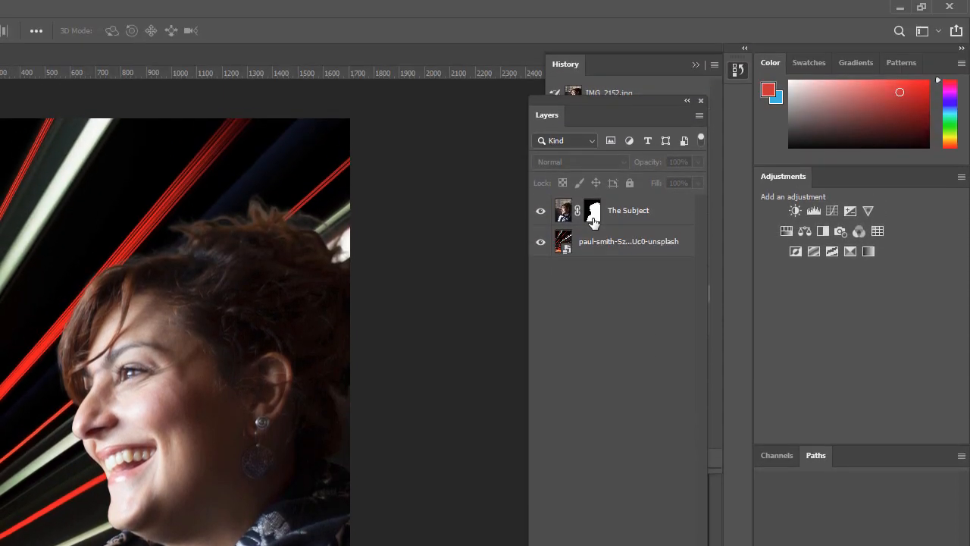
# Load The Subject's layer mask as a selection and add a Levels adjustment layer masked to the woman
pyautogui.click(593, 219)
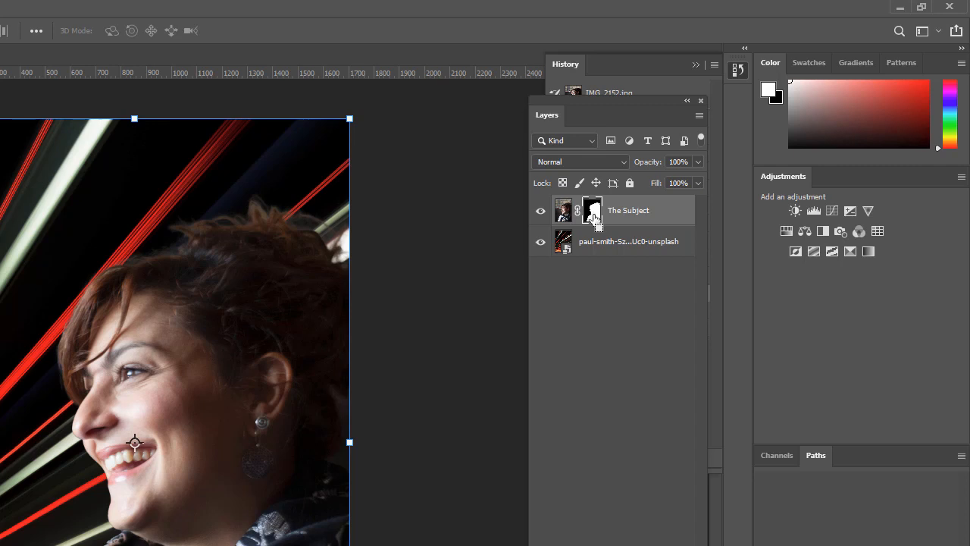
pyautogui.keyDown('ctrl'); pyautogui.click(595, 217); pyautogui.keyUp('ctrl')
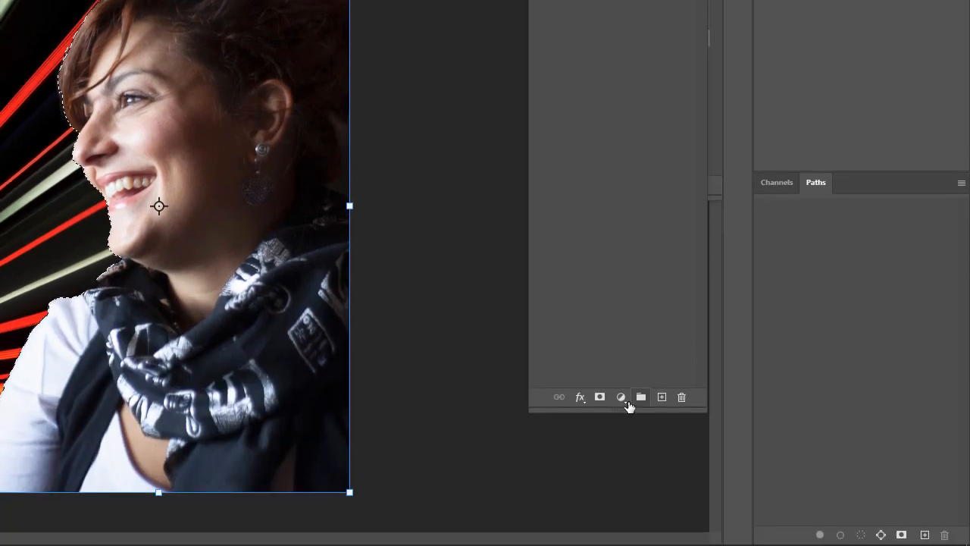
pyautogui.click(620, 470)
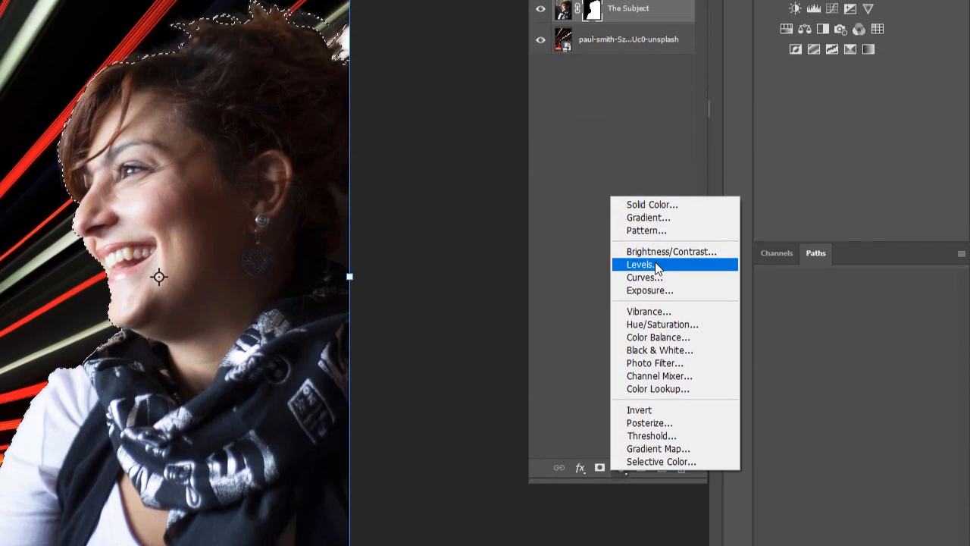
pyautogui.click(656, 285)
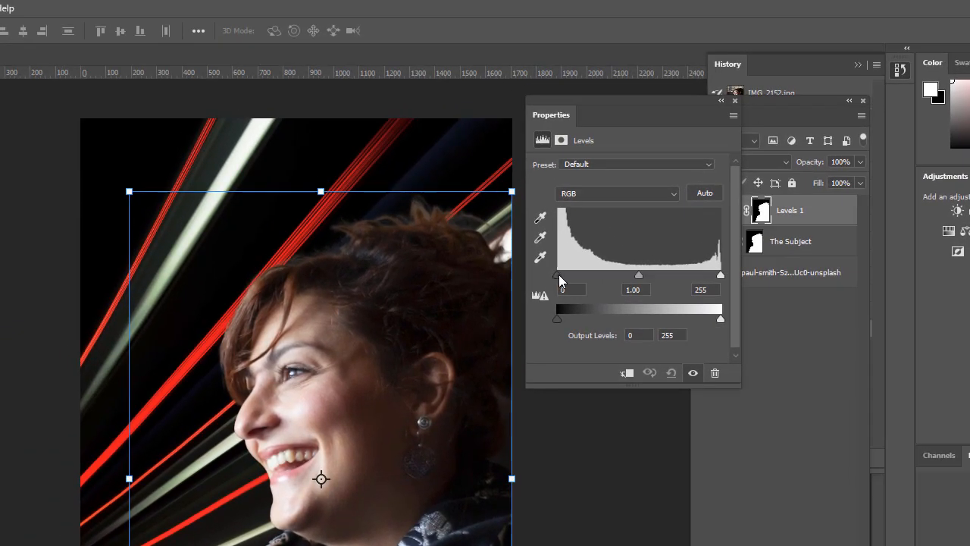
# Try a black input level of 40 on the woman's Levels layer, set the midtones to 0.68 and return black to 0
pyautogui.moveTo(559, 274); pyautogui.dragTo(582, 275)
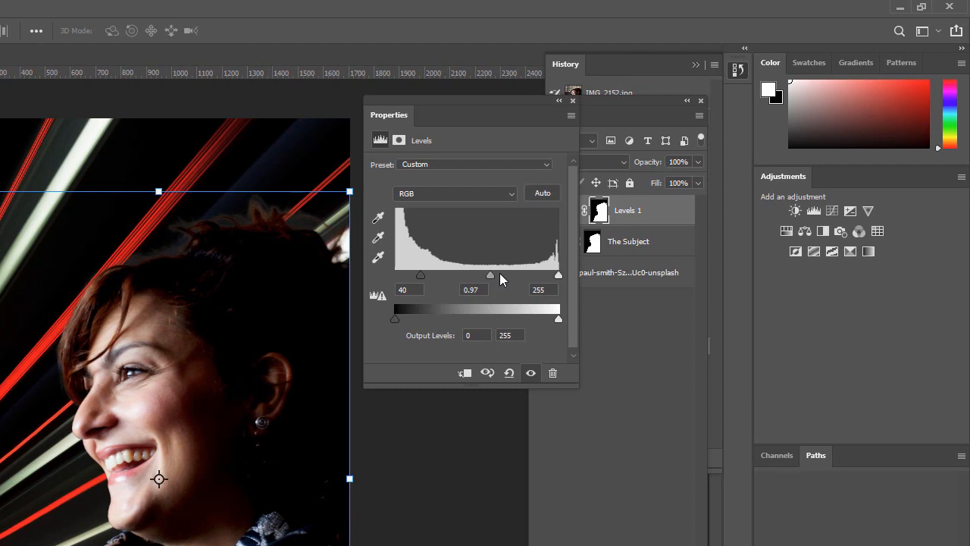
pyautogui.moveTo(500, 274)
pyautogui.mouseDown()
pyautogui.moveTo(512, 275)
pyautogui.moveTo(489, 274)
pyautogui.moveTo(506, 272)
pyautogui.mouseUp()
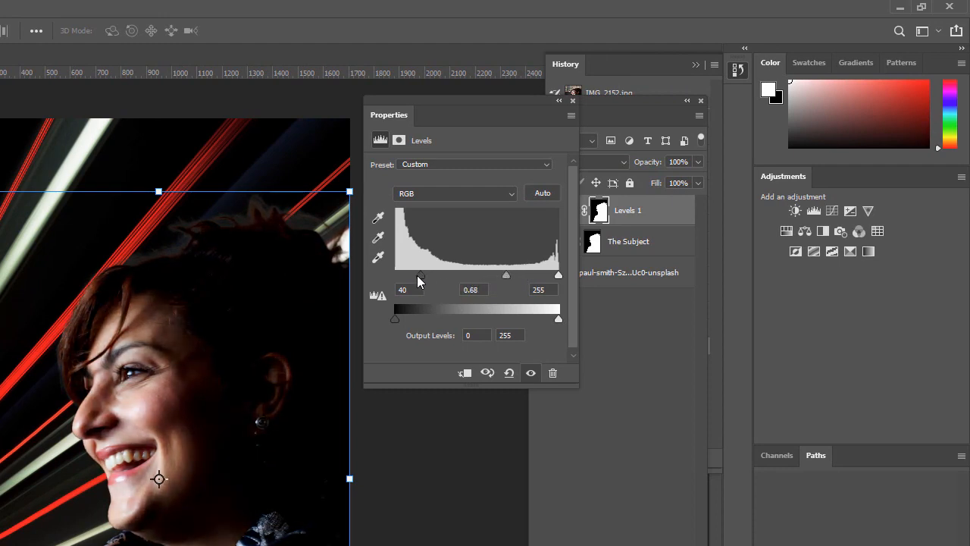
pyautogui.moveTo(421, 273); pyautogui.dragTo(381, 277)
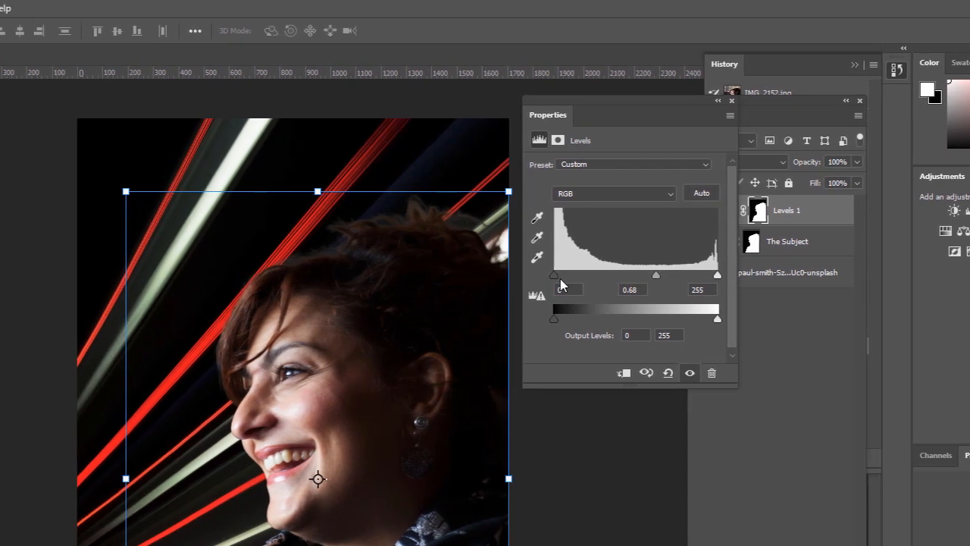
# Set the midtones of the woman's Levels layer to 0.97 with the black input level at 0, and close its properties
pyautogui.moveTo(405, 273); pyautogui.dragTo(411, 279)
pyautogui.moveTo(567, 278); pyautogui.dragTo(551, 275)
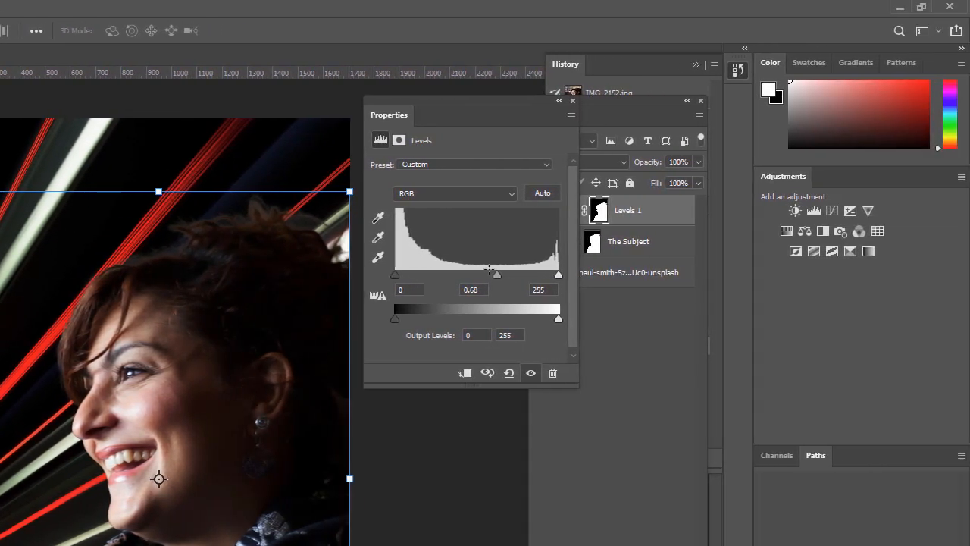
pyautogui.moveTo(489, 274)
pyautogui.mouseDown()
pyautogui.moveTo(472, 275)
pyautogui.moveTo(502, 278)
pyautogui.moveTo(483, 279)
pyautogui.mouseUp()
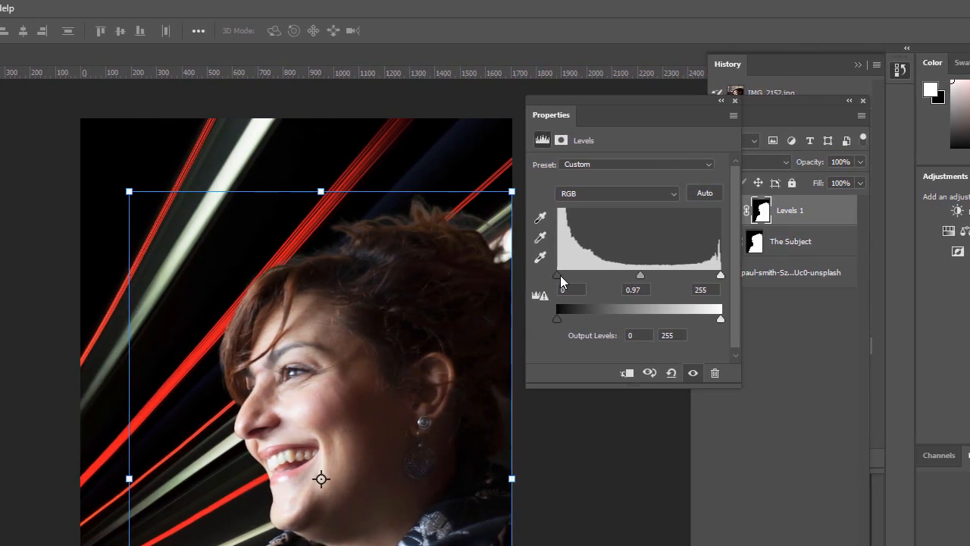
pyautogui.moveTo(560, 276); pyautogui.dragTo(532, 276)
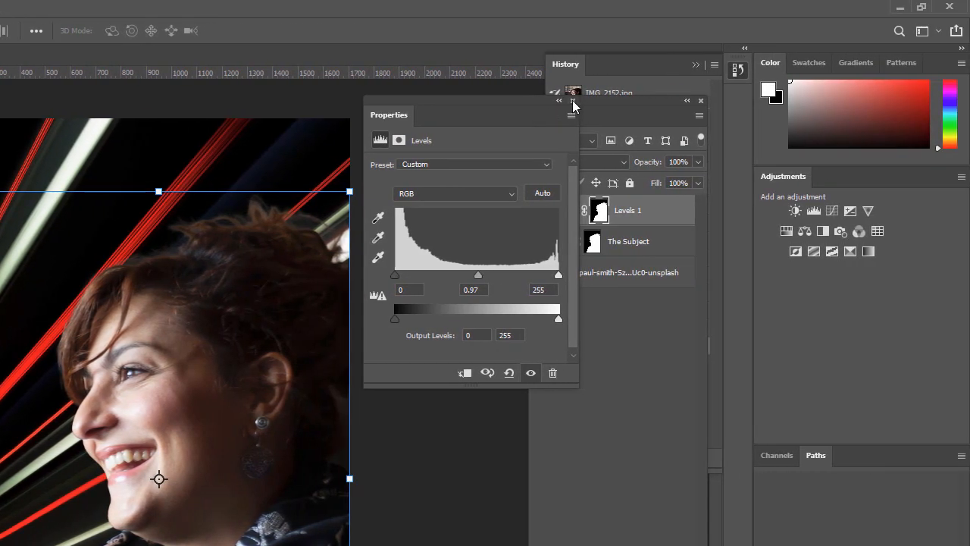
pyautogui.click(673, 100)
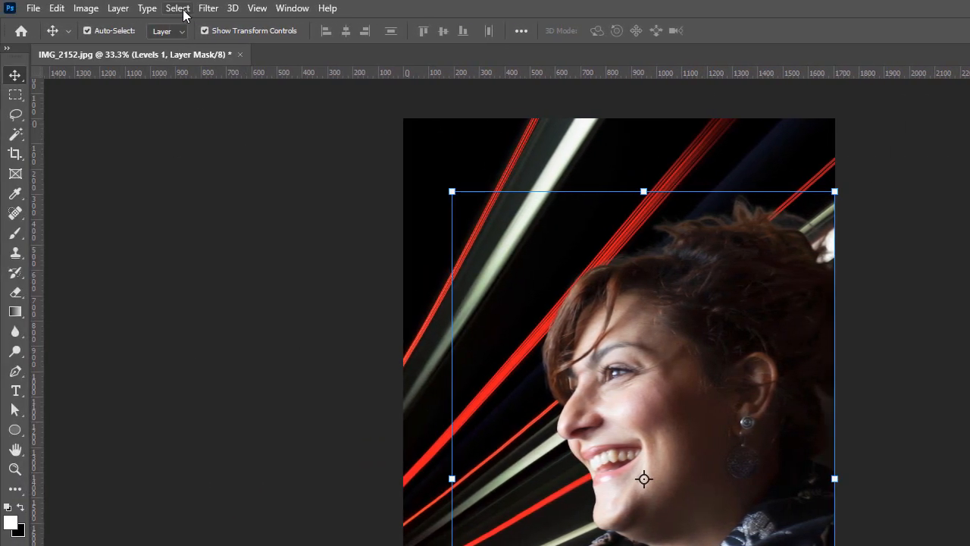
# Make The Subject's layer mask active instead of the Levels layer's mask
pyautogui.click(180, 8)
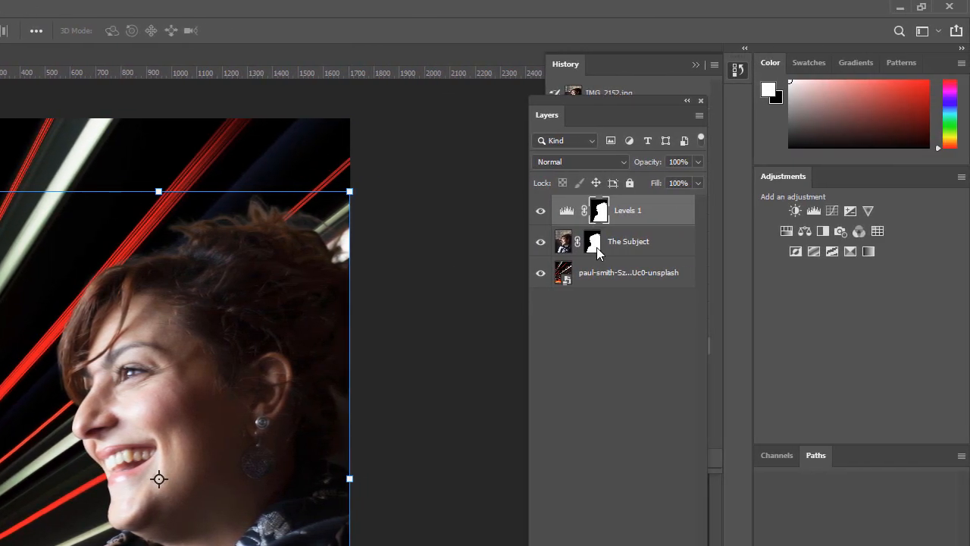
pyautogui.click(596, 244)
pyautogui.click(598, 215)
pyautogui.click(592, 242)
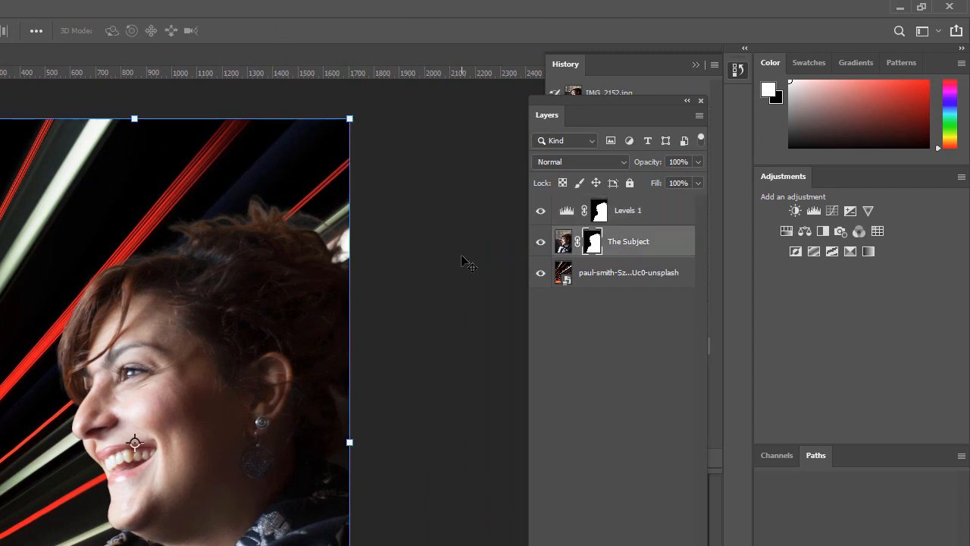